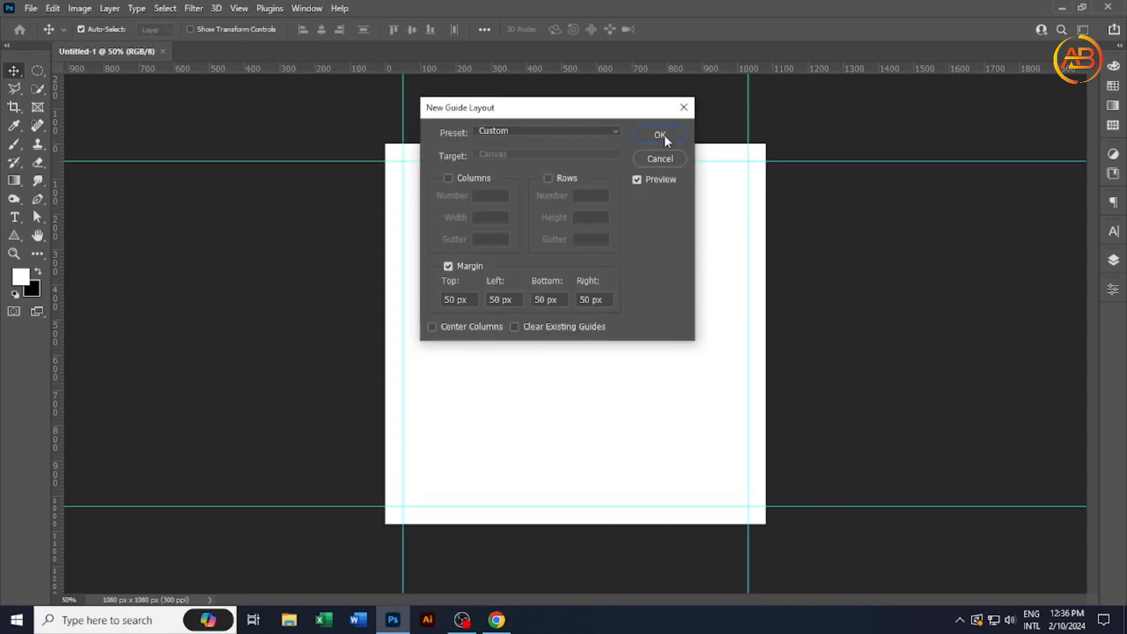
Step: Add a guide layout with 50 px margins on all sides and a second one with 0 px margins along the canvas edges
left_click(663, 137)
left_click(238, 9)
left_click(270, 445)
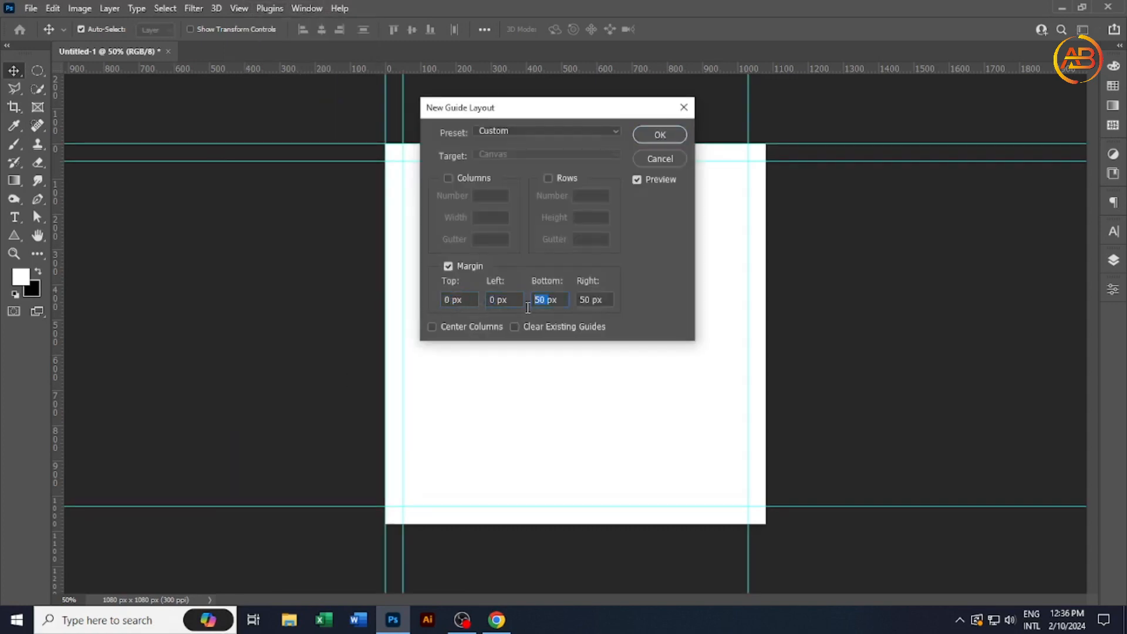
left_click(659, 134)
left_click(286, 622)
left_click(130, 184)
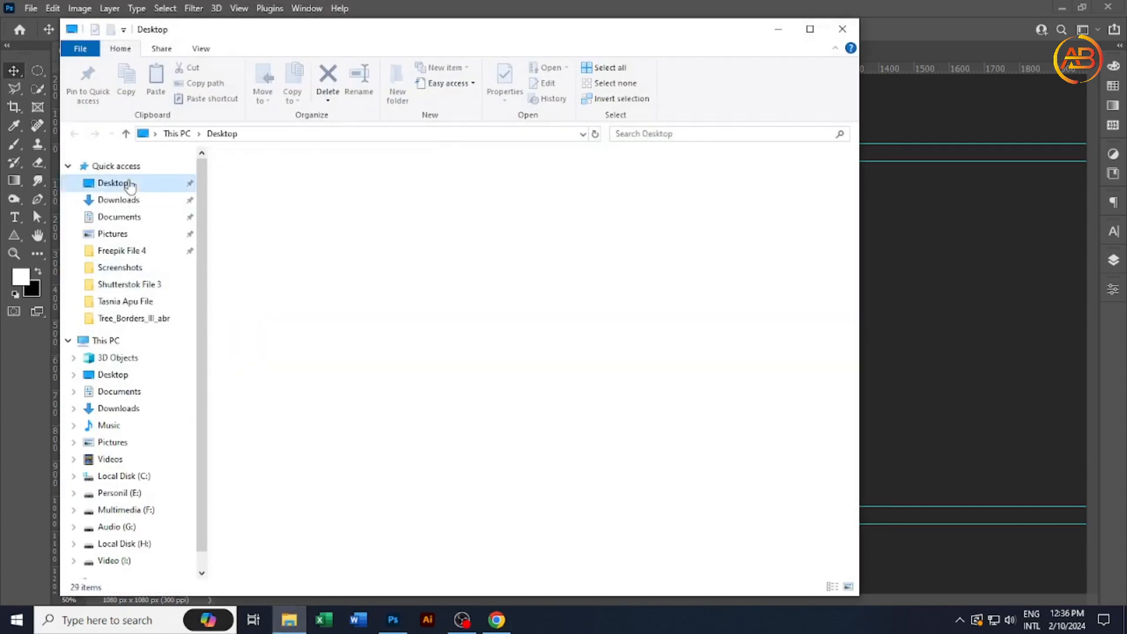
left_click_drag(496, 499, 551, 411)
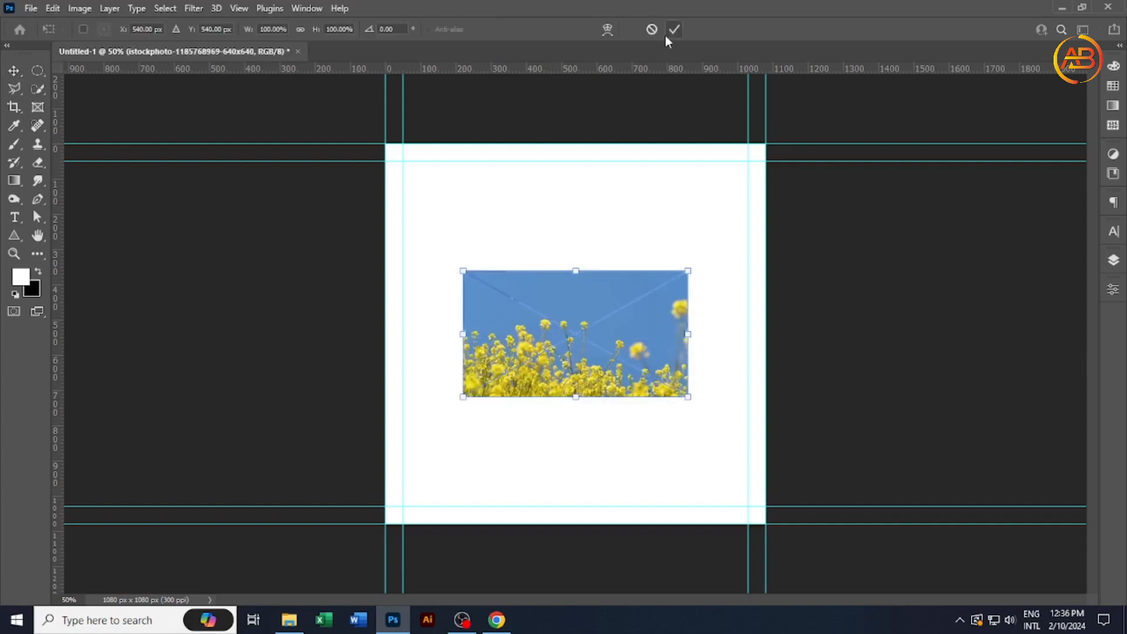
left_click(673, 30)
Step: Enlarge the flower field photo beyond the full canvas width and position it over the lower part of the canvas
left_click(1113, 260)
key("ctrl+t")
left_click_drag(688, 398, 765, 442)
key("ctrl+z")
key("Return")
left_click_drag(538, 395, 583, 442)
key("ctrl+t")
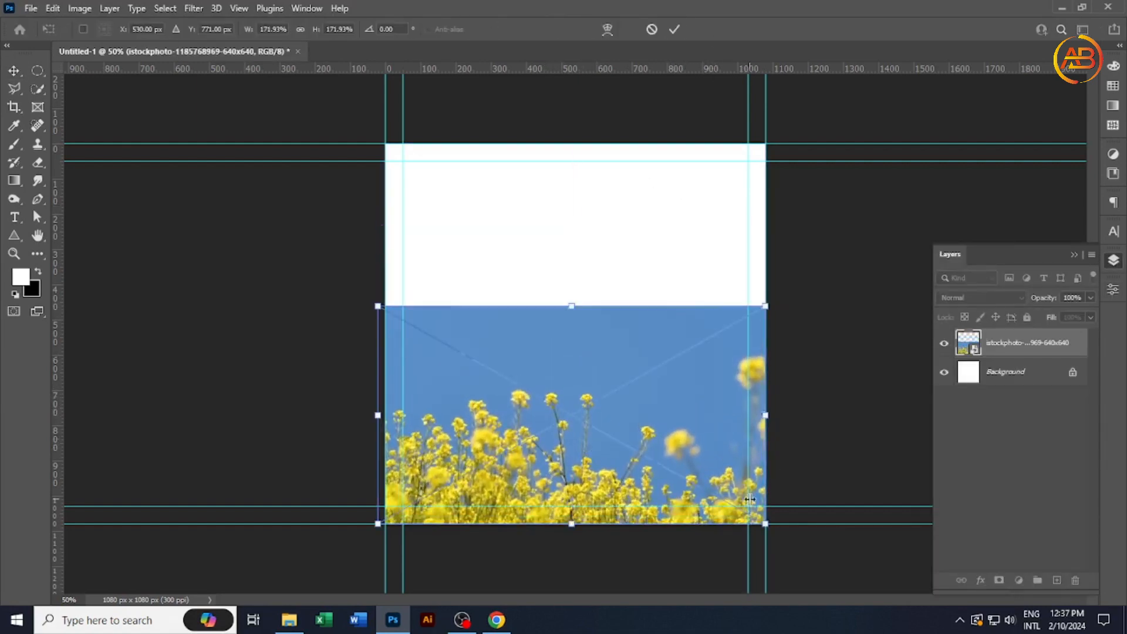
left_click_drag(765, 523, 796, 544)
left_click_drag(549, 449, 572, 450)
left_click(674, 30)
left_click_drag(612, 348, 612, 326)
Step: Open the flower field photo's smart object contents and extend the sky upward with a Content-Aware crop
double_click(969, 347)
left_click(14, 107)
left_click_drag(575, 207, 576, 142)
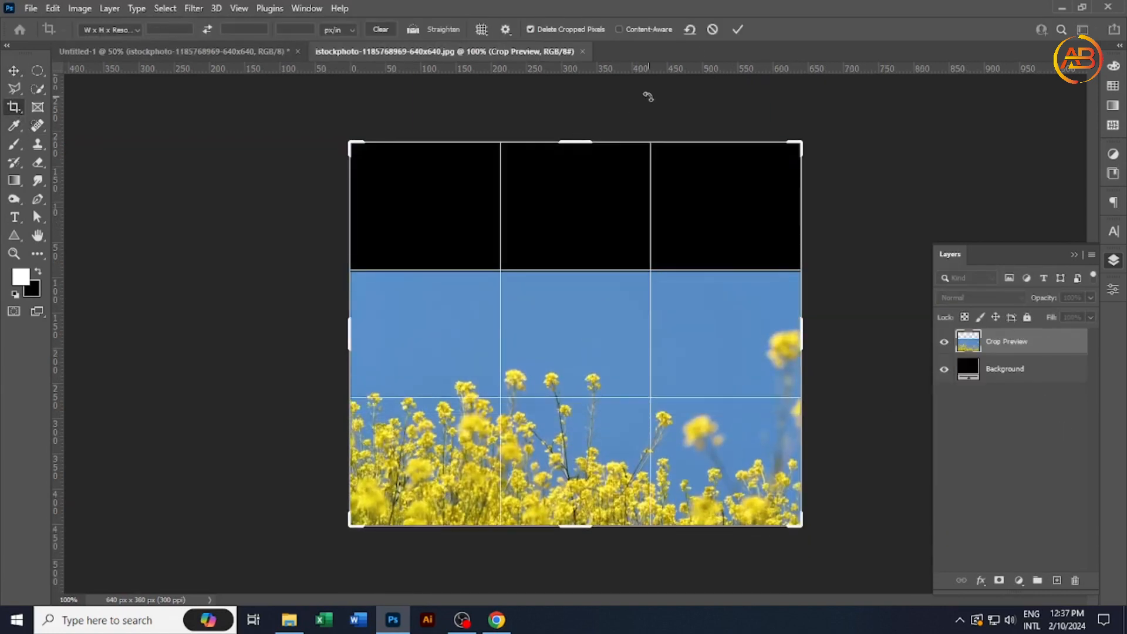
left_click(618, 29)
left_click_drag(575, 207, 575, 143)
left_click(737, 29)
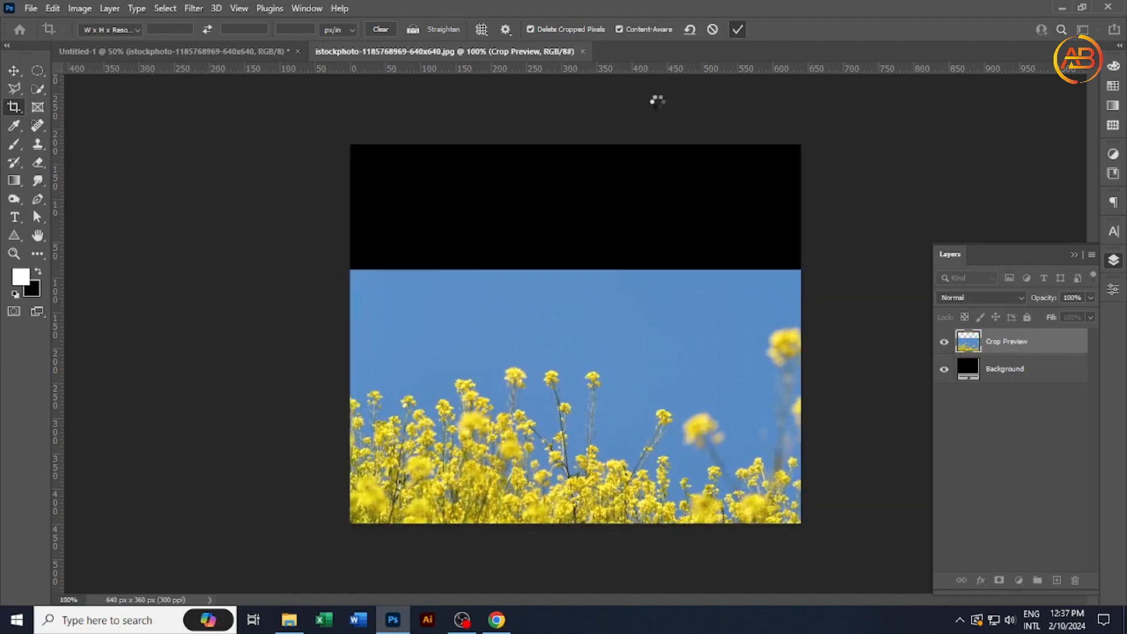
Step: Return to the Untitled-1 document and move the extended photo up so it covers the whole canvas
left_click(228, 54)
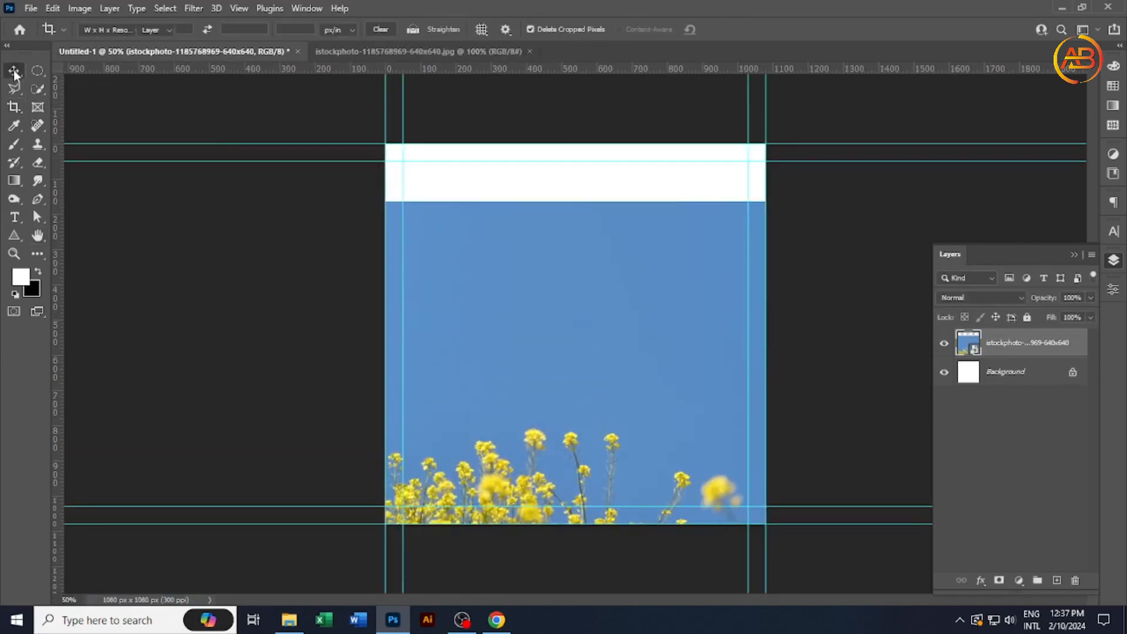
left_click(14, 71)
left_click_drag(624, 326, 626, 267)
Step: Open the yellow mimosa image and the yellow-orange blossom branch image from the Desktop folder as separate documents
left_click(288, 619)
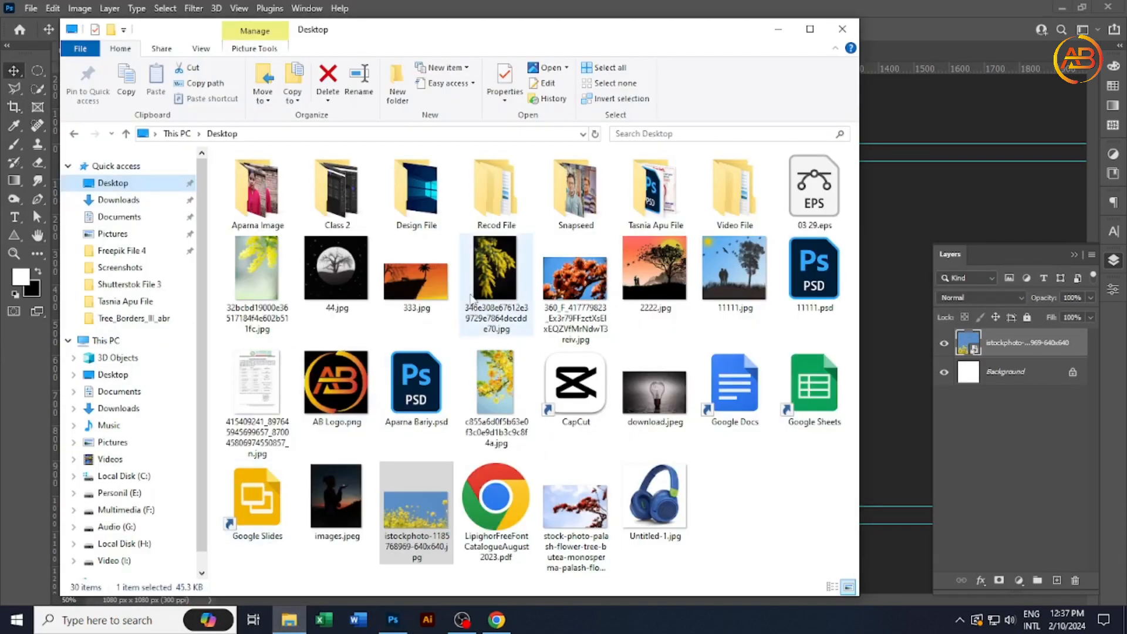
left_click_drag(487, 305, 663, 52)
left_click(287, 621)
left_click_drag(486, 428, 875, 51)
Step: Display the channels of the blossom branch image and duplicate its Blue channel
left_click(306, 8)
left_click(369, 144)
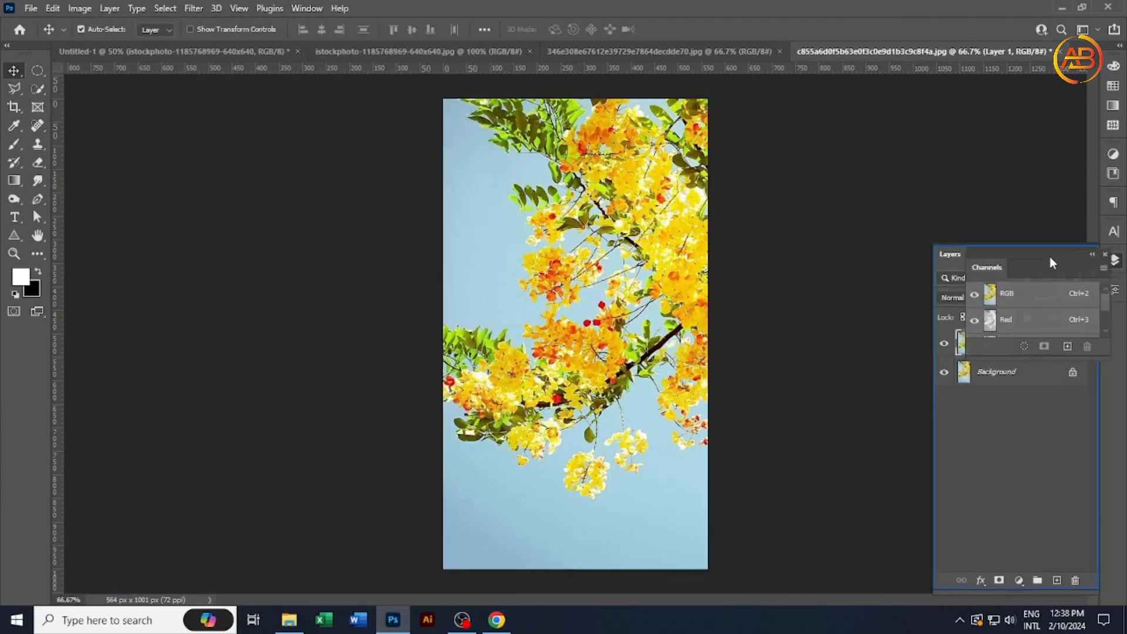
left_click(1010, 365)
left_click_drag(1031, 524, 1054, 579)
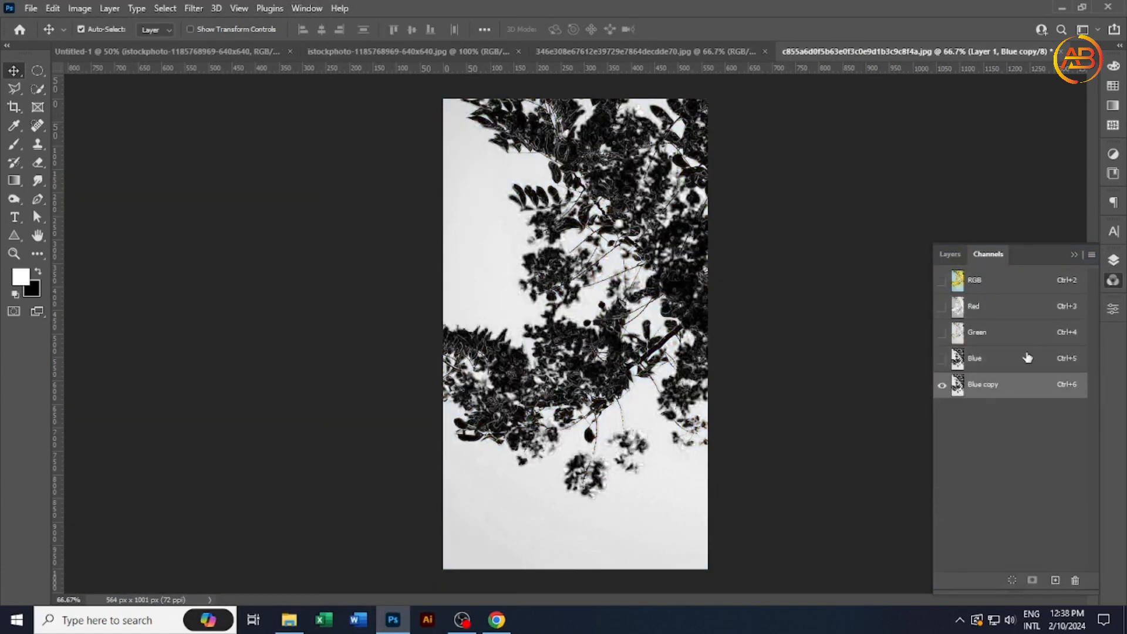
Step: Raise the contrast of the Blue copy channel with Levels until branches are black and sky is white
key("ctrl+l")
left_click_drag(730, 262, 783, 262)
left_click_drag(908, 262, 836, 264)
left_click(962, 130)
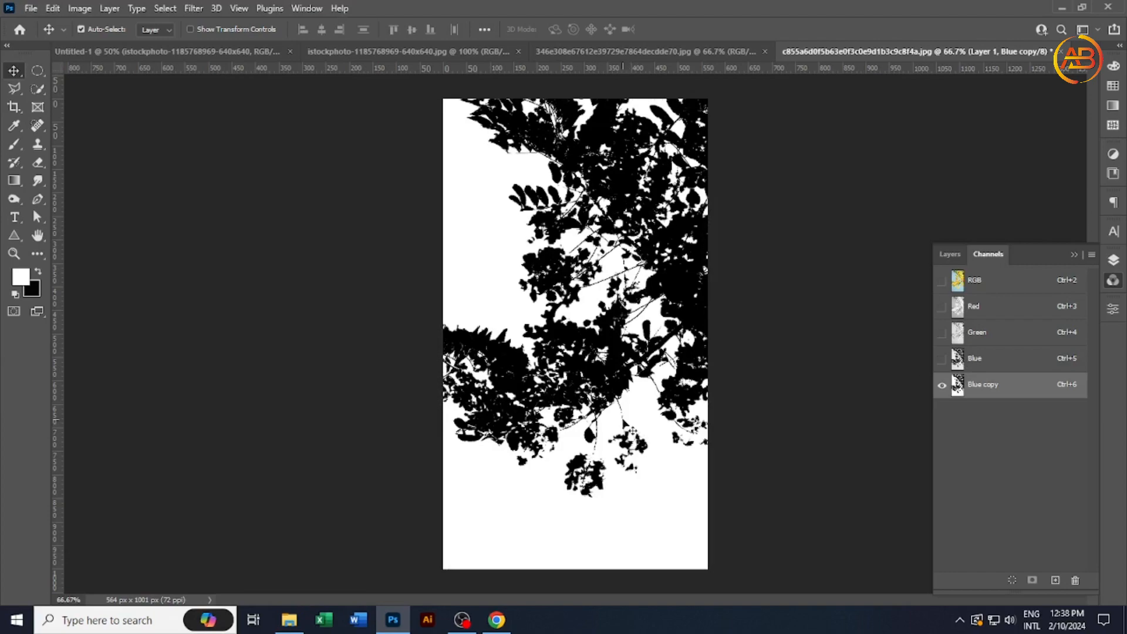
Step: Load the Blue copy channel as a selection, invert it, and return to the RGB composite and the layers
left_click(1012, 580)
key("ctrl+shift+i")
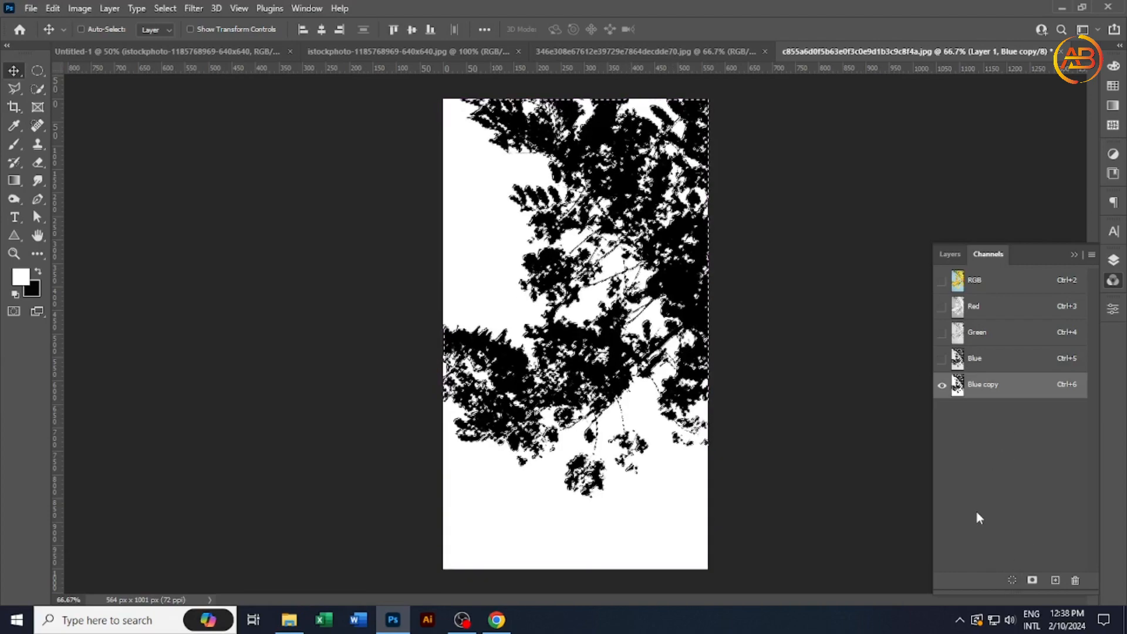
left_click(976, 280)
left_click(950, 254)
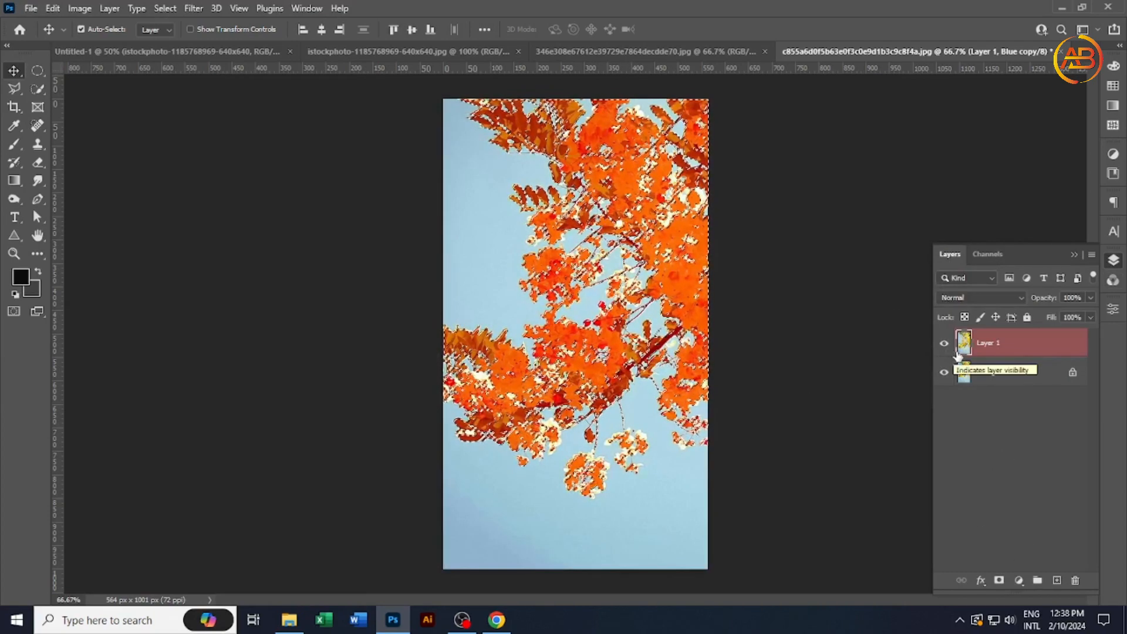
Step: Copy the selected blossoms to a new layer and hide all the layers beneath it
key("ctrl+j")
left_click_drag(944, 373, 943, 401)
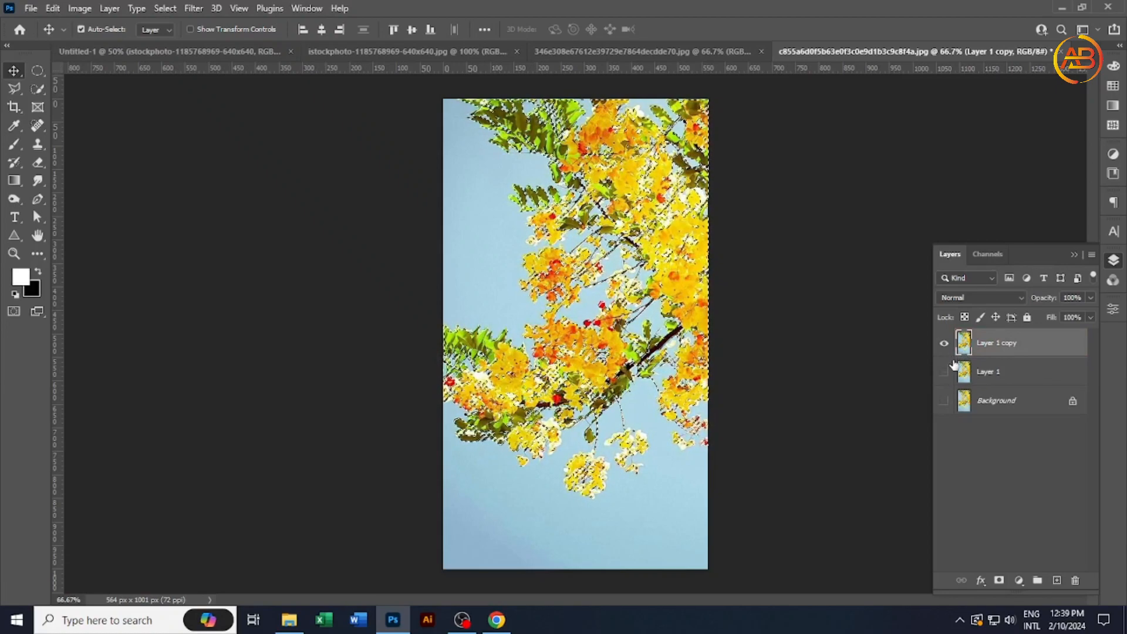
key("ctrl+j")
left_click(944, 372)
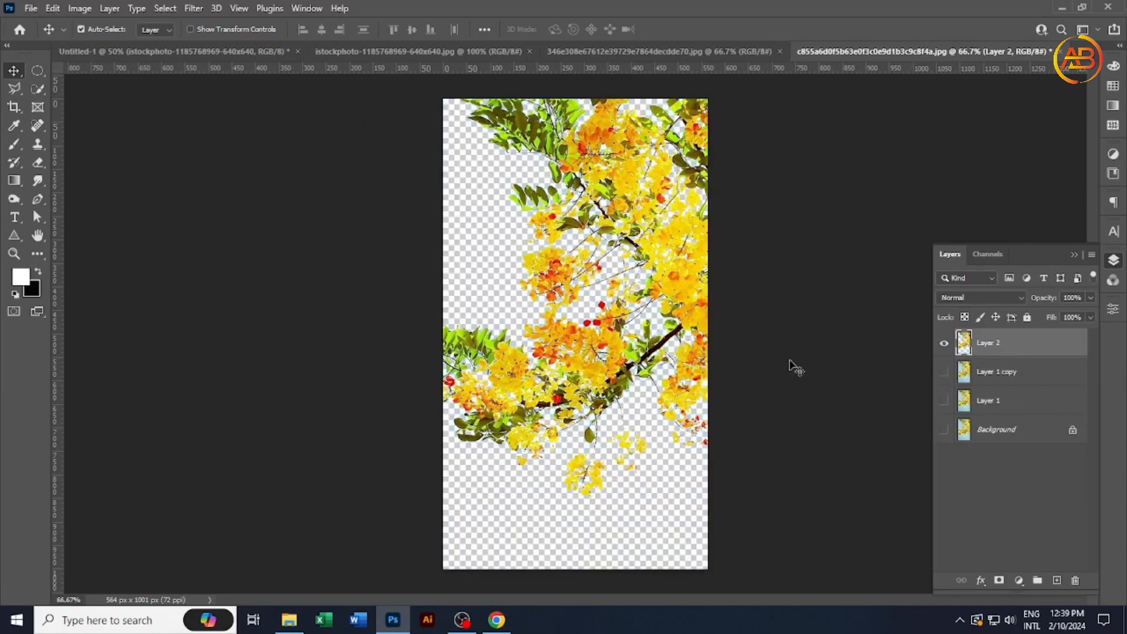
Step: Convert the blossom cutout to a smart object and bring it into the Untitled-1 document
right_click(1019, 343)
left_click(904, 206)
left_click_drag(678, 296, 565, 288)
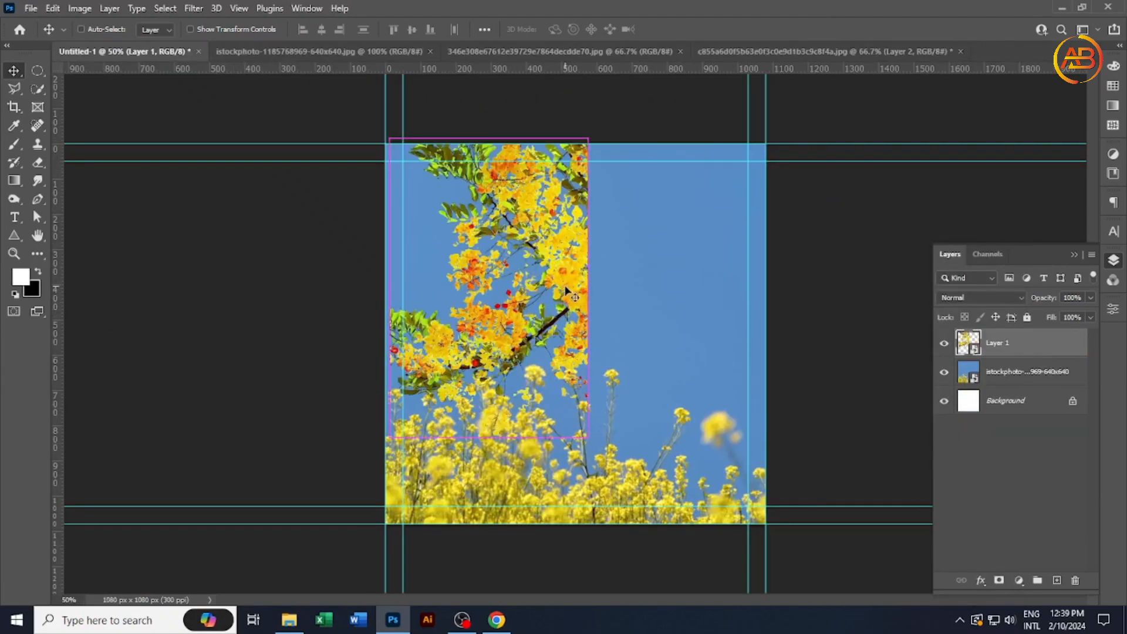
Step: Flip the blossom branch horizontally and position it against the canvas's left edge above the flower field
key("ctrl+t")
right_click(567, 272)
left_click(593, 477)
left_click(671, 31)
mouse_move(496, 333)
left_mouse_down()
mouse_move(558, 326)
mouse_move(491, 337)
left_mouse_up()
mouse_move(494, 456)
left_mouse_down()
mouse_move(498, 524)
mouse_move(496, 449)
left_mouse_up()
Step: Switch to the yellow mimosa document, duplicate its background layer and display its channels
left_click(422, 51)
left_click(601, 53)
key("ctrl+j")
left_click(987, 254)
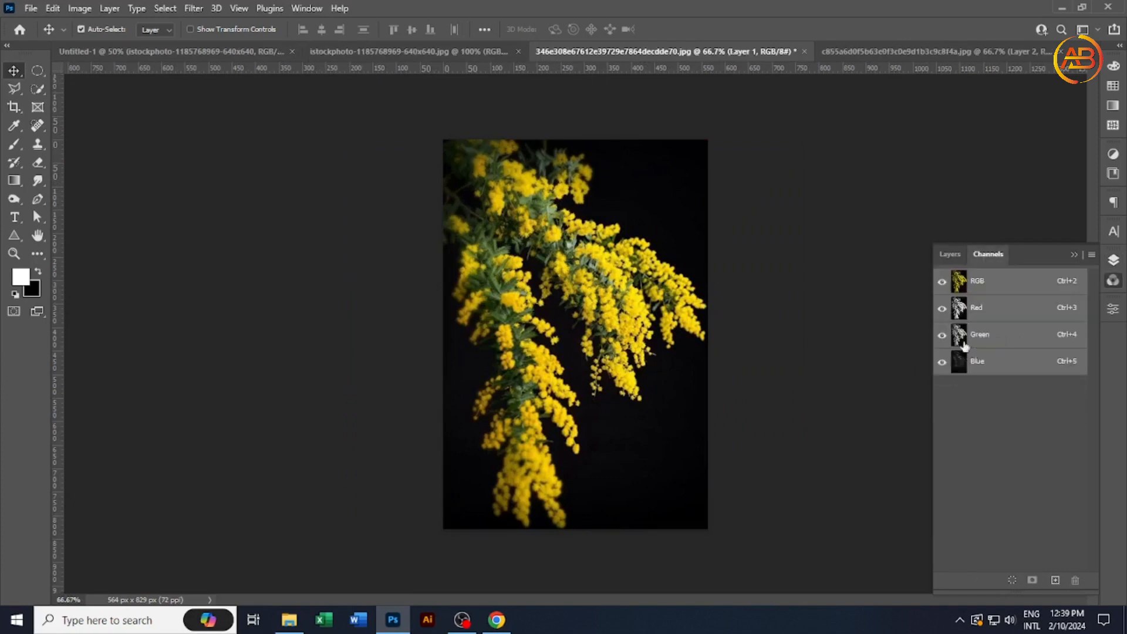
left_click(960, 362)
key("ctrl+l")
left_click_drag(731, 264, 730, 265)
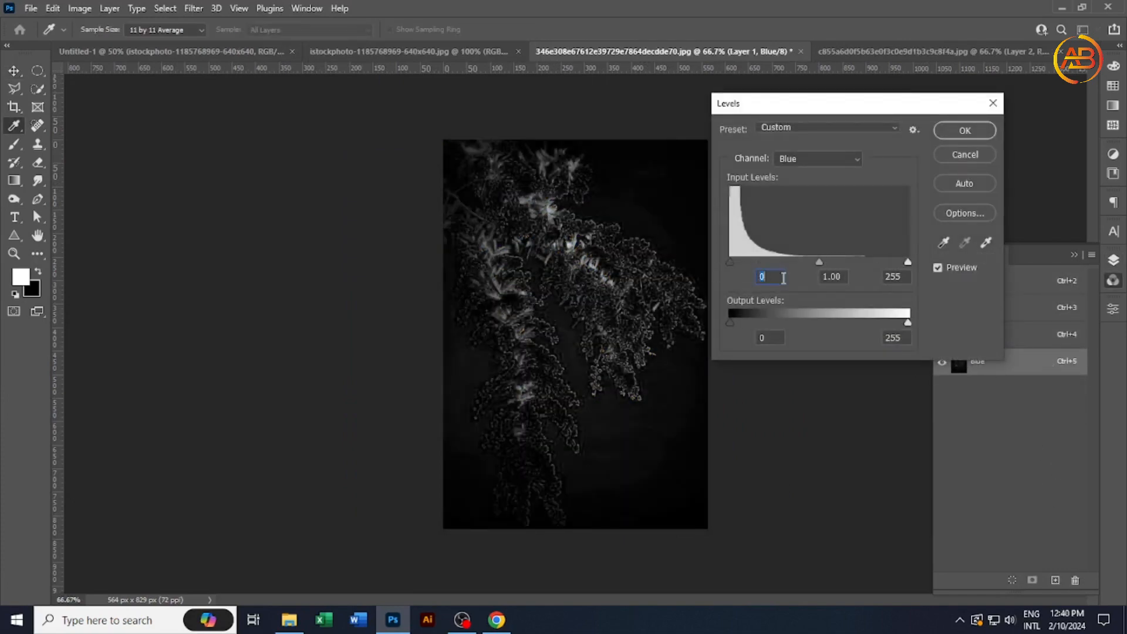
left_click_drag(908, 264, 810, 270)
key("Escape")
left_click(949, 254)
left_click(990, 256)
left_click(943, 281)
left_click(948, 256)
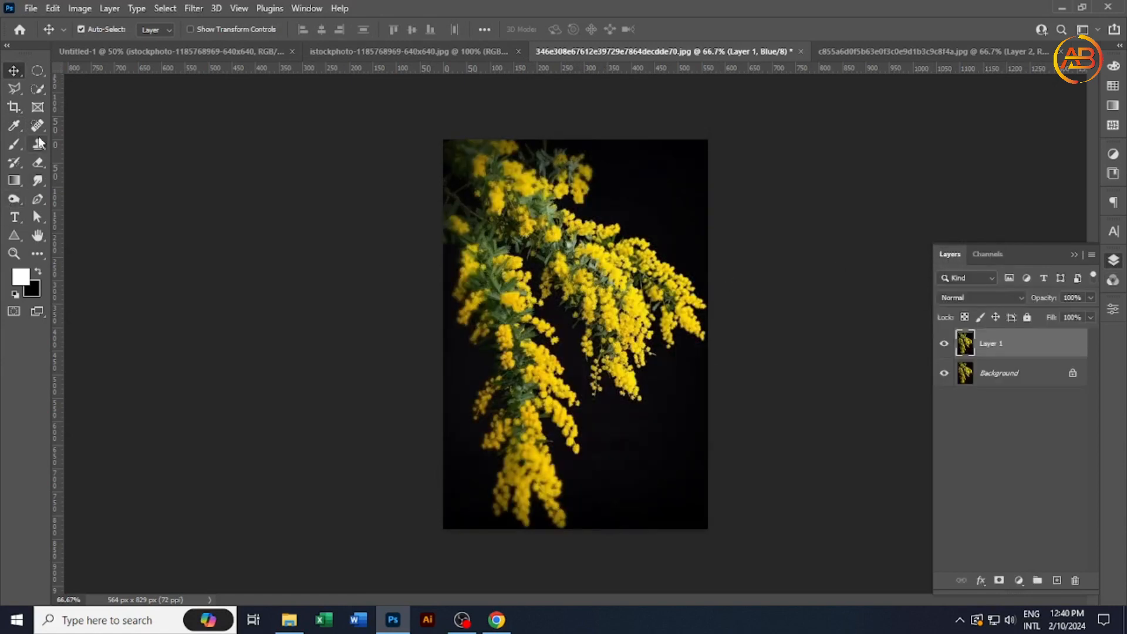
Step: Try to isolate the mimosa branch from its black background with the Magic Eraser and Object Selection tools
right_click(38, 163)
left_click(88, 190)
left_click(987, 255)
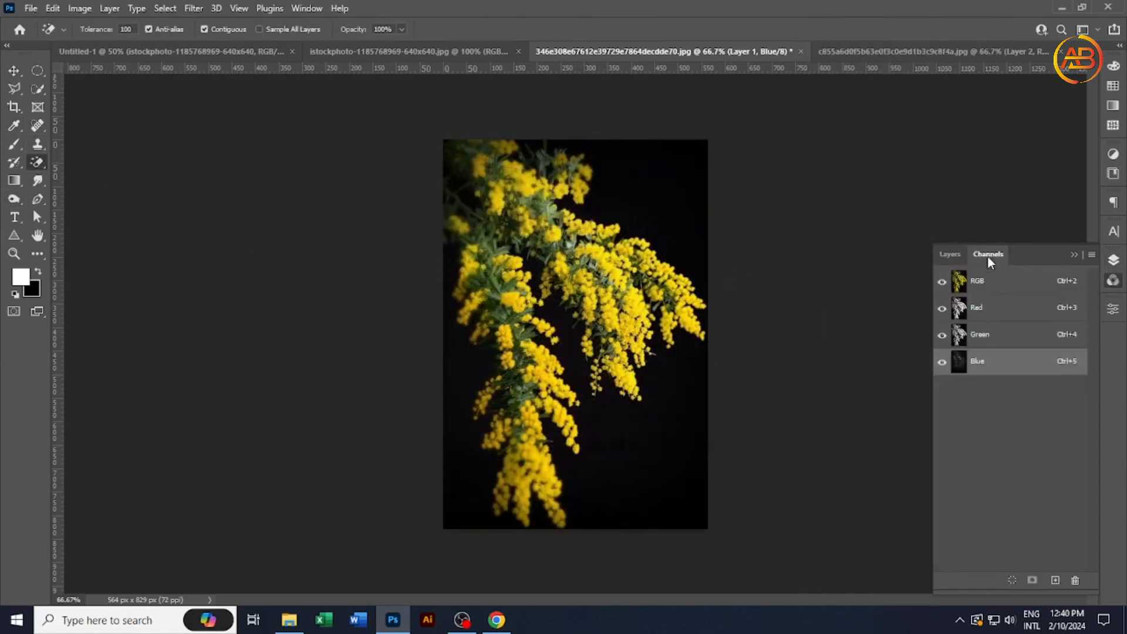
left_click(960, 282)
left_click(949, 254)
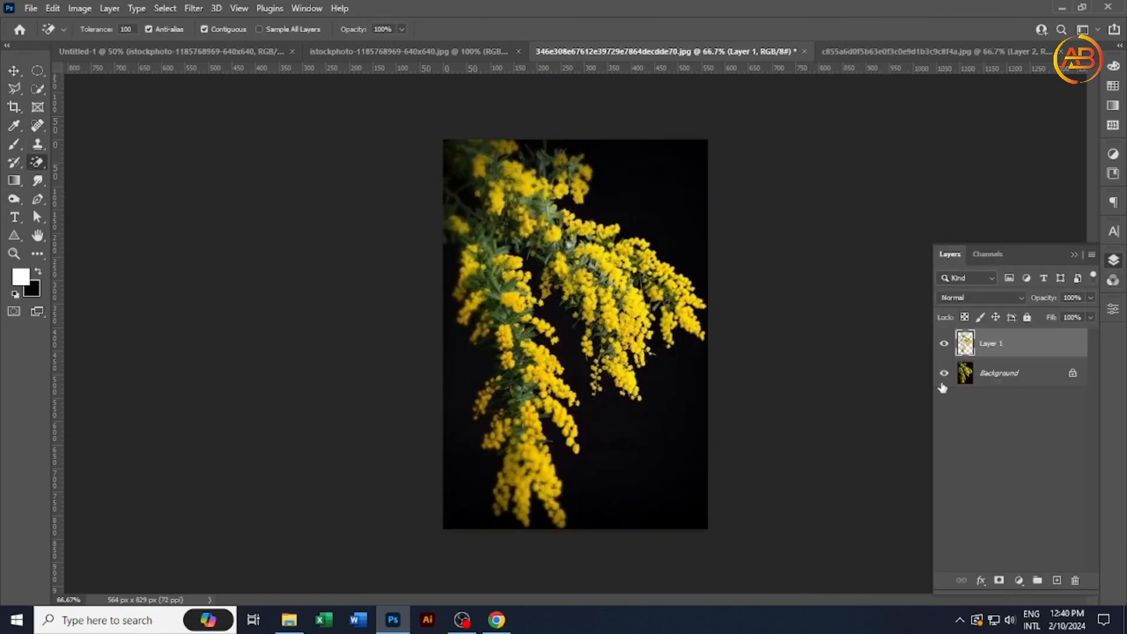
left_click(943, 374)
left_click(944, 373)
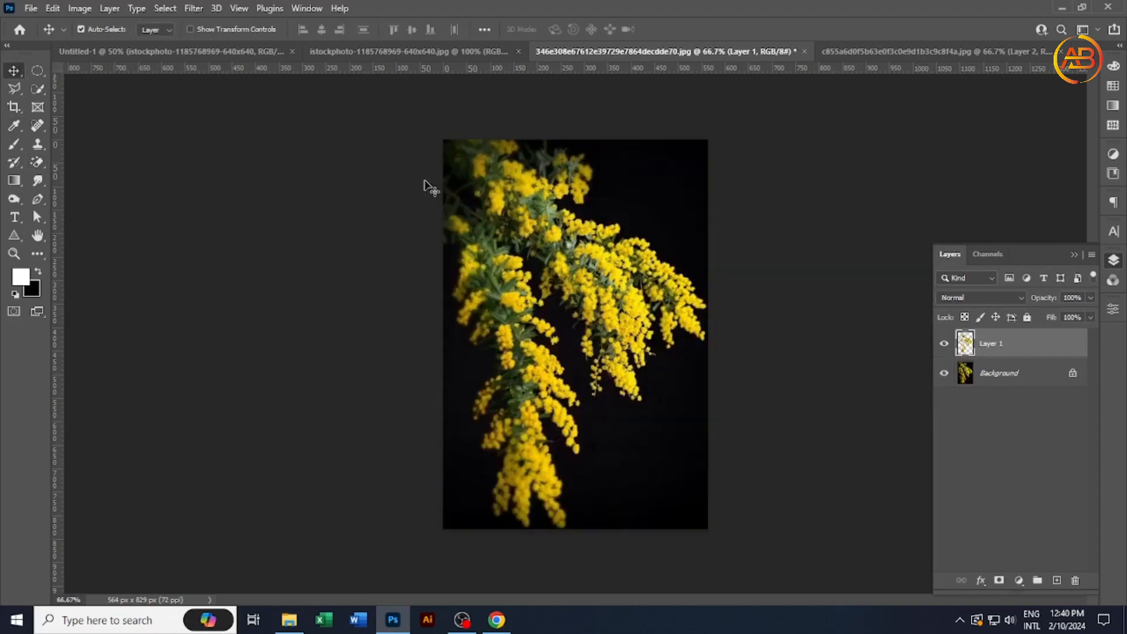
left_click(944, 374)
left_click(944, 373)
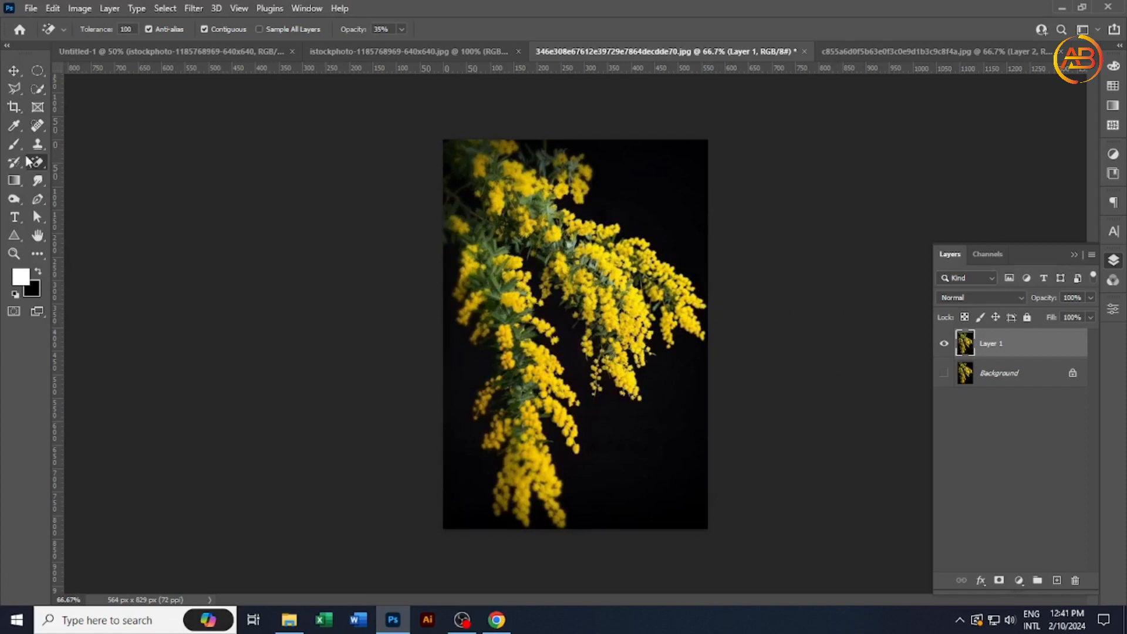
right_click(38, 90)
left_click(94, 89)
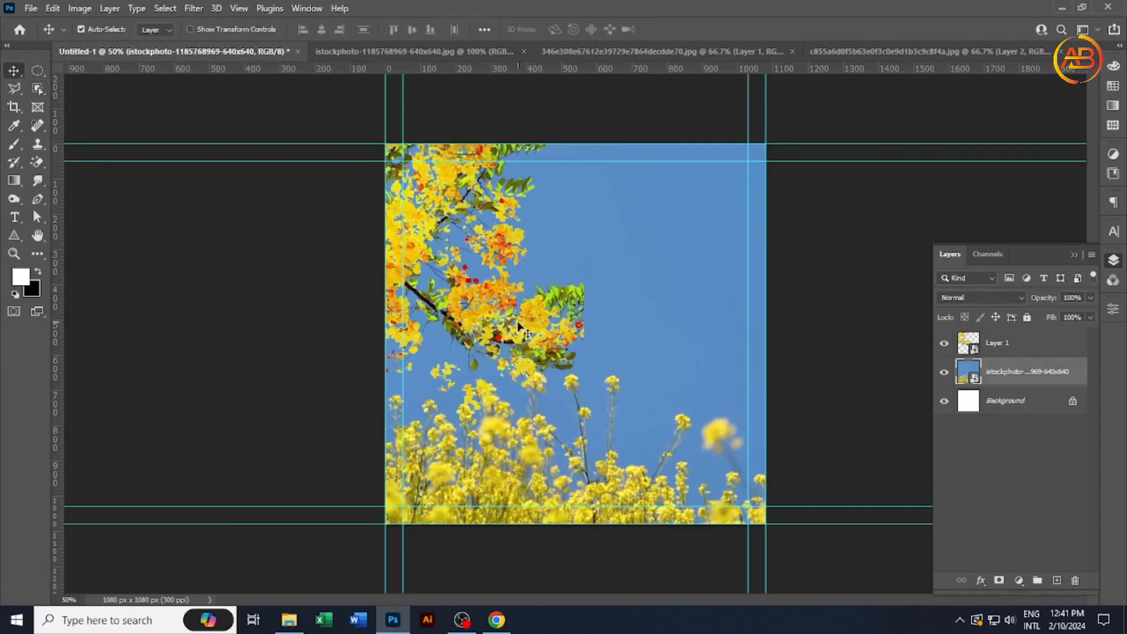
Step: Move the blossom branch to the right side of the Untitled-1 canvas and flip it horizontally and vertically
left_click_drag(523, 322, 738, 274)
right_click(738, 271)
left_click(678, 307)
key("ctrl+t")
right_click(721, 258)
left_click(768, 488)
left_click_drag(694, 371, 745, 321)
left_click_drag(792, 410, 851, 331)
left_click_drag(748, 308, 760, 308)
key("ctrl+z")
left_click_drag(745, 237, 727, 268)
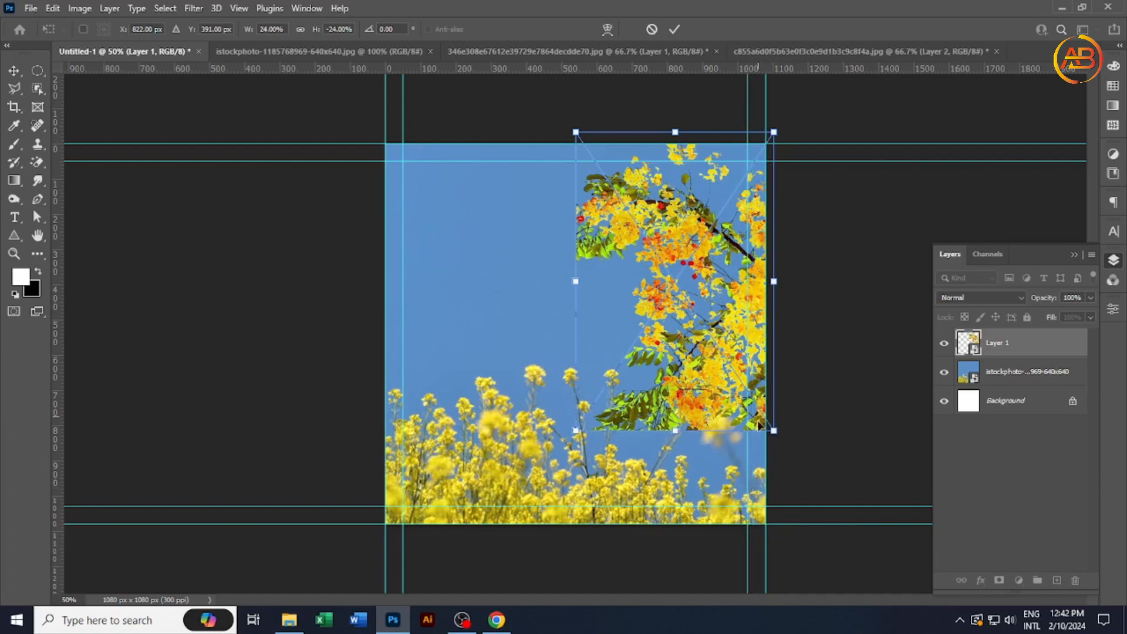
Step: Rotate the blossom branch about 30° counterclockwise and fit it into the canvas's upper-right corner
left_click_drag(779, 435, 818, 397)
left_click_drag(729, 364, 744, 308)
left_click_drag(830, 345, 848, 312)
left_click_drag(736, 298, 739, 292)
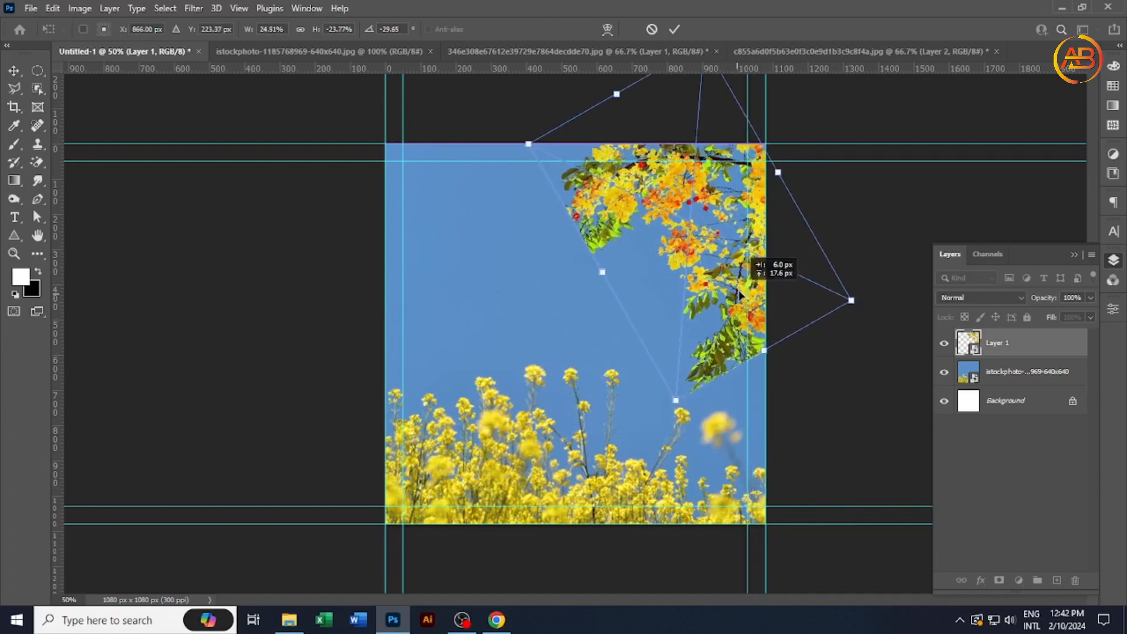
key("Return")
Step: Rotate the corner blossom branch slightly further counterclockwise and fine-tune its placement
key("ctrl+t")
left_click_drag(858, 323, 872, 292)
left_click_drag(653, 192, 665, 179)
left_click_drag(884, 267, 882, 277)
key("Return")
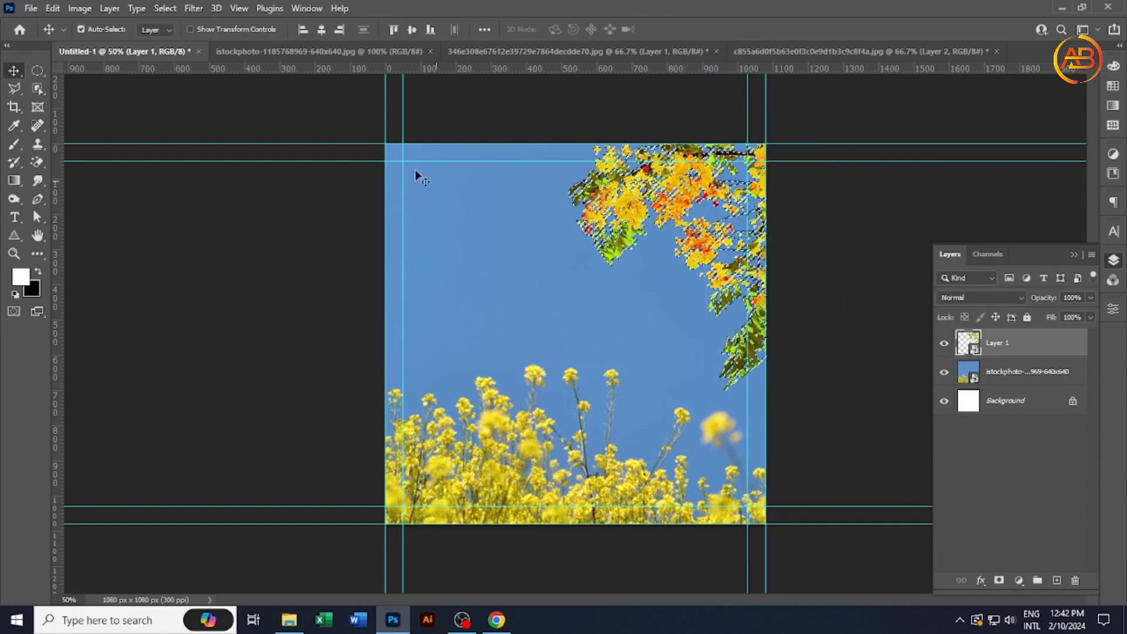
Step: Apply a Camera Raw Filter to the blossom branch: sharpening 93, temperature +18, tint +28, contrast +24, shadows +11
left_click(193, 8)
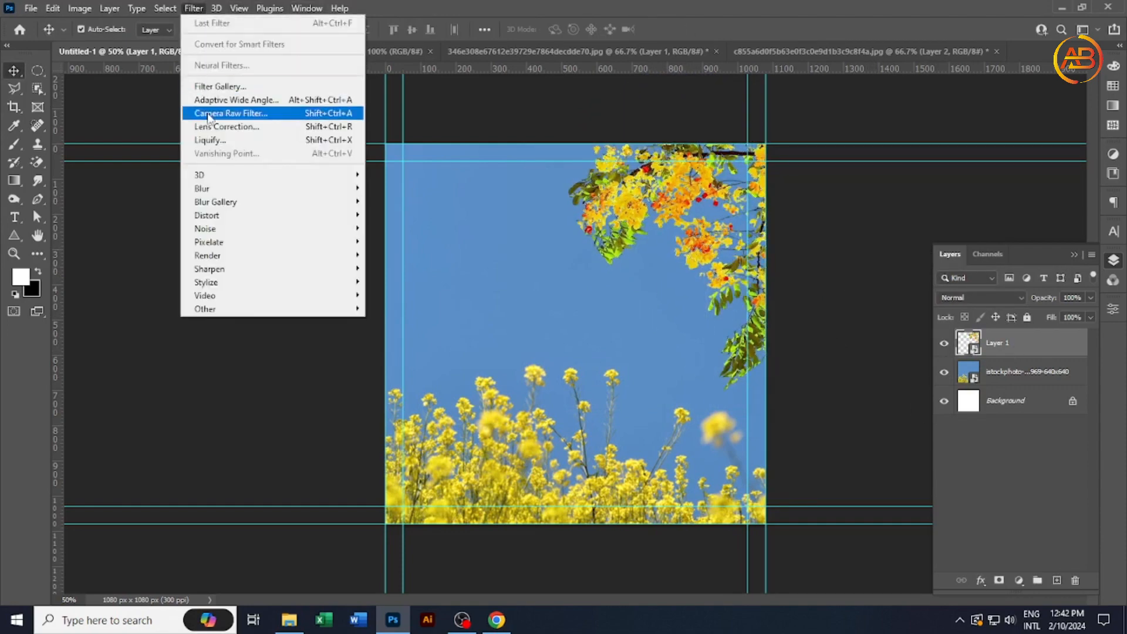
left_click(223, 111)
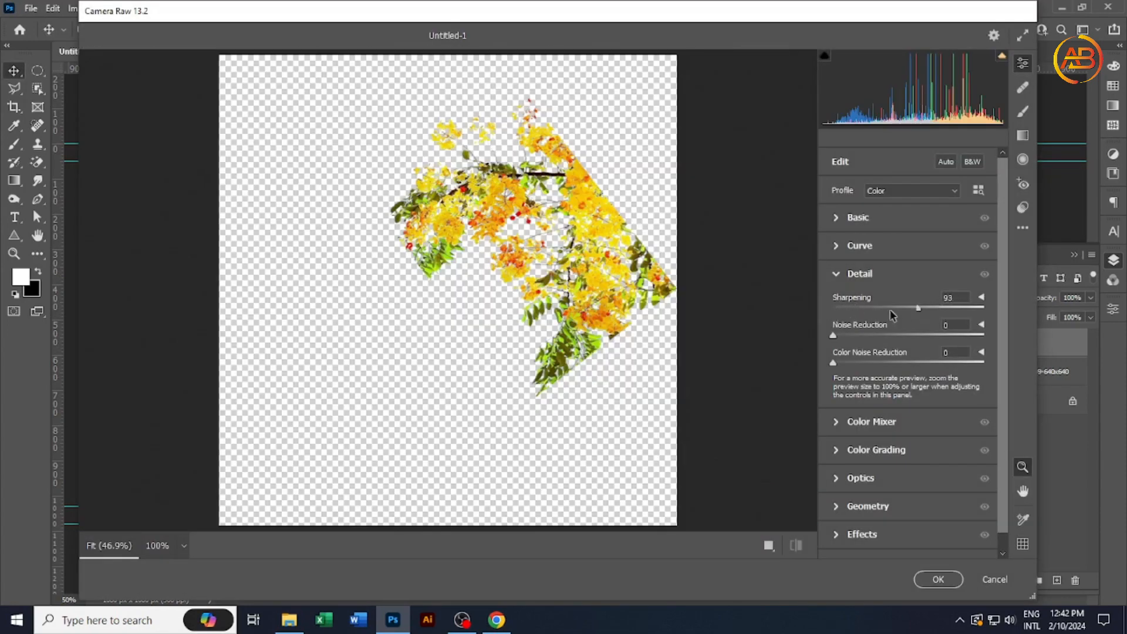
left_click(849, 220)
mouse_move(908, 234)
left_mouse_down()
mouse_move(885, 235)
mouse_move(921, 234)
left_mouse_up()
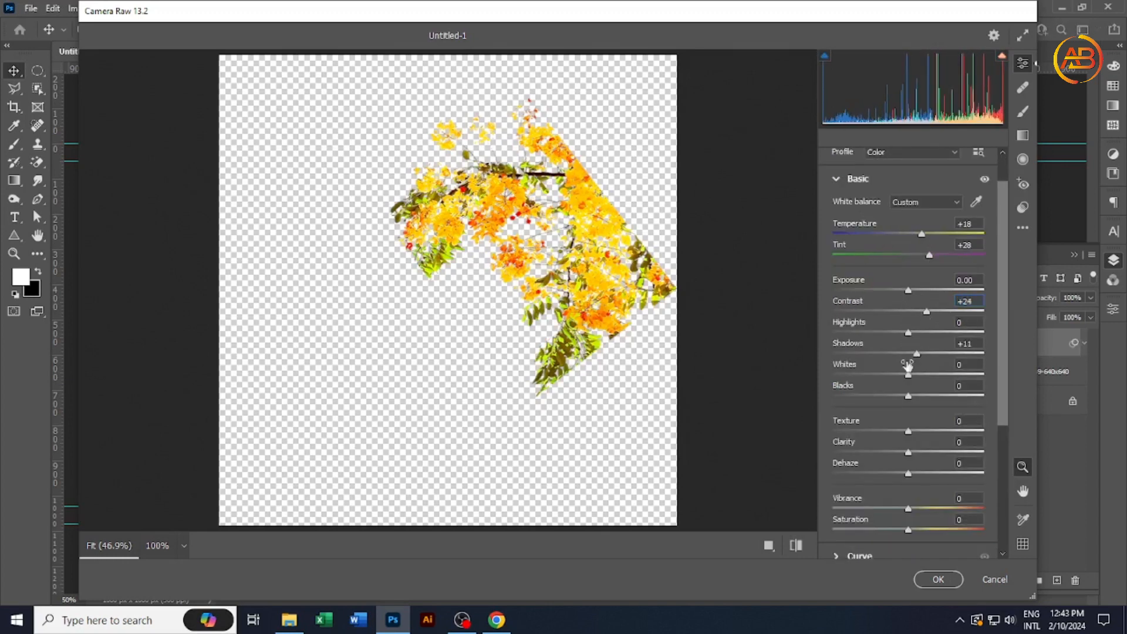
left_click(938, 579)
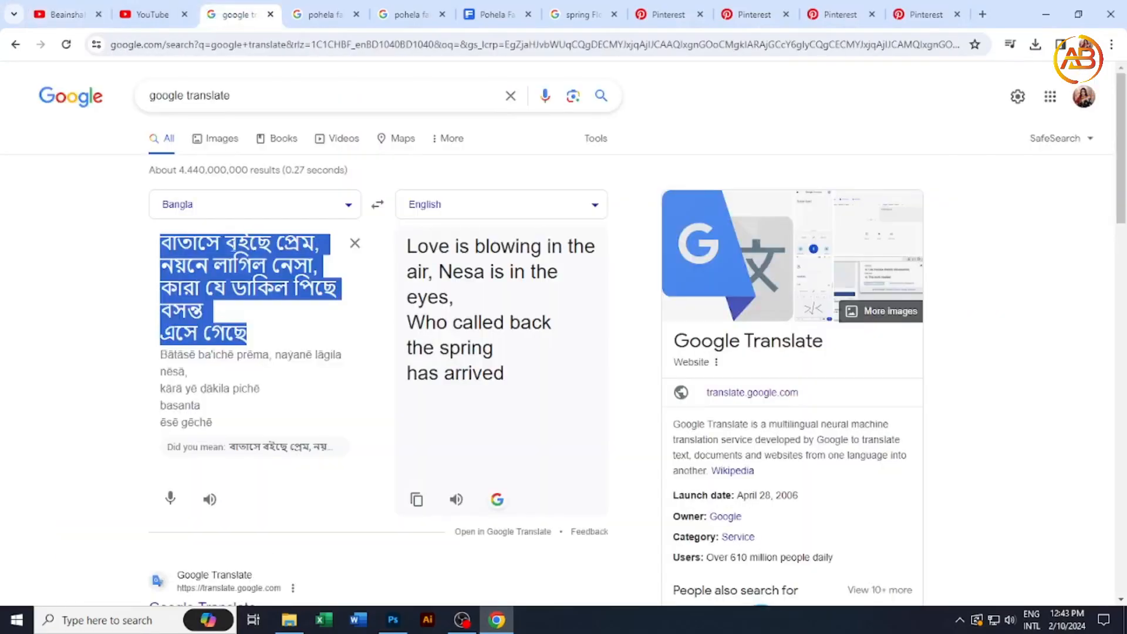
Step: Switch back to Photoshop and paste the copied Bangla verse as horizontal text in the sky area
left_click(391, 620)
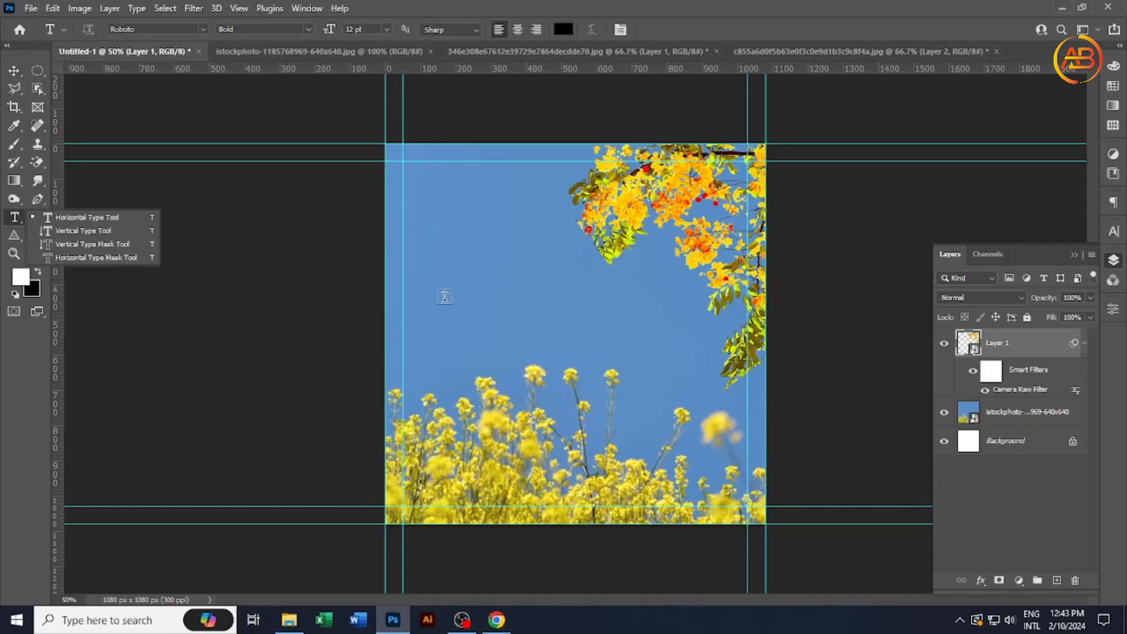
left_click(444, 296)
key("ctrl+v")
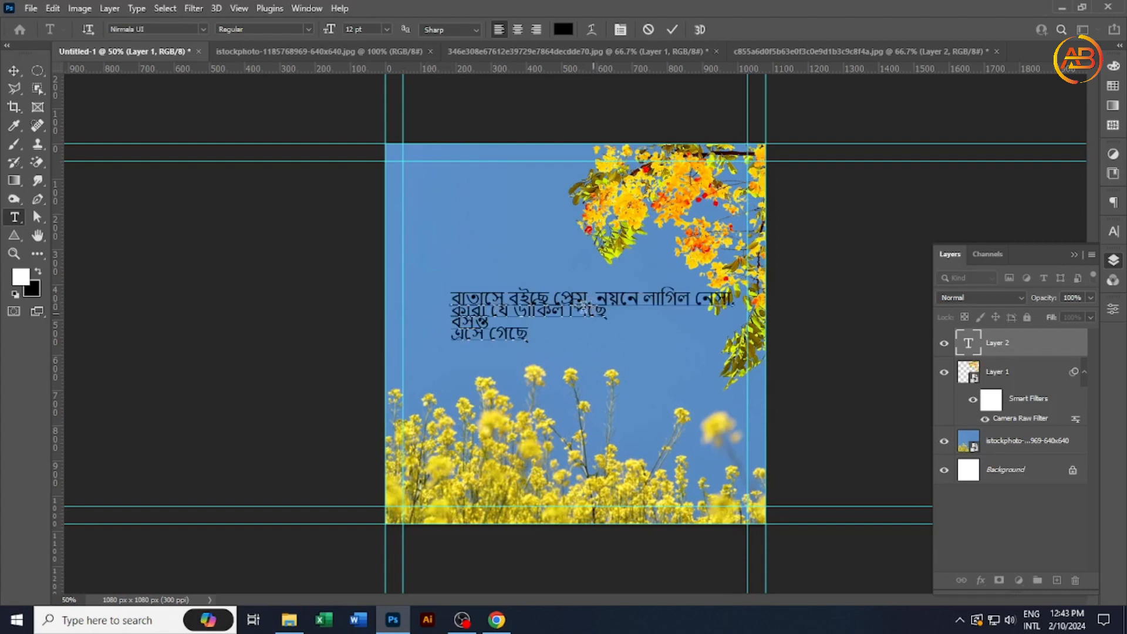
left_click_drag(455, 297, 606, 311)
left_click(517, 30)
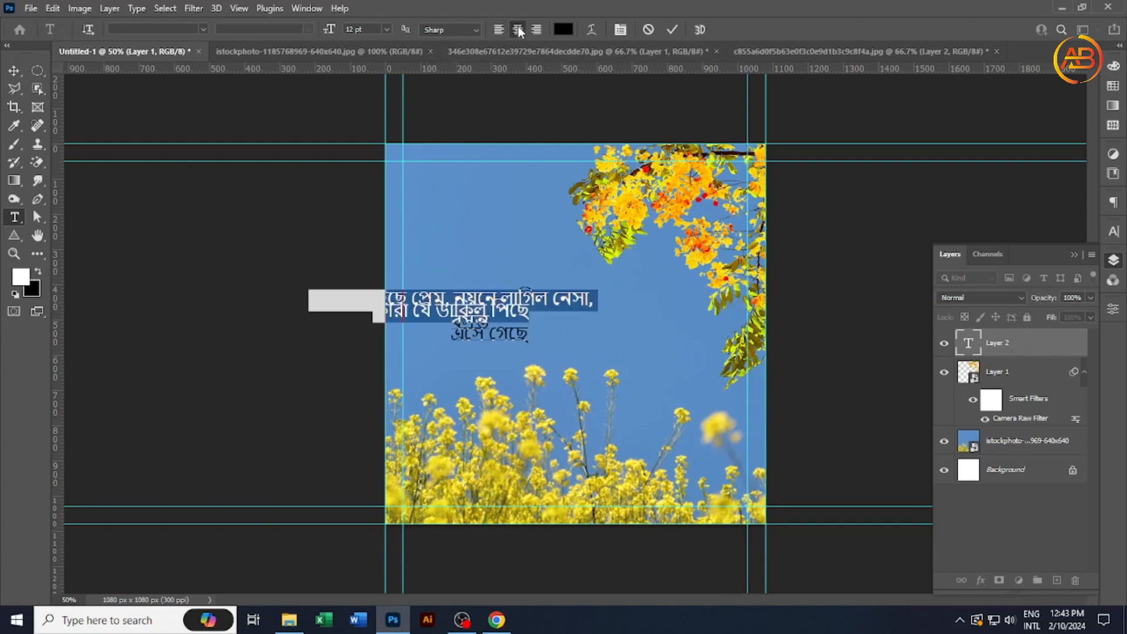
key("ctrl+z")
Step: Center-align all lines of the pasted Bangla verse and finish editing the text
left_click_drag(455, 296, 531, 335)
left_click(518, 29)
left_click(14, 70)
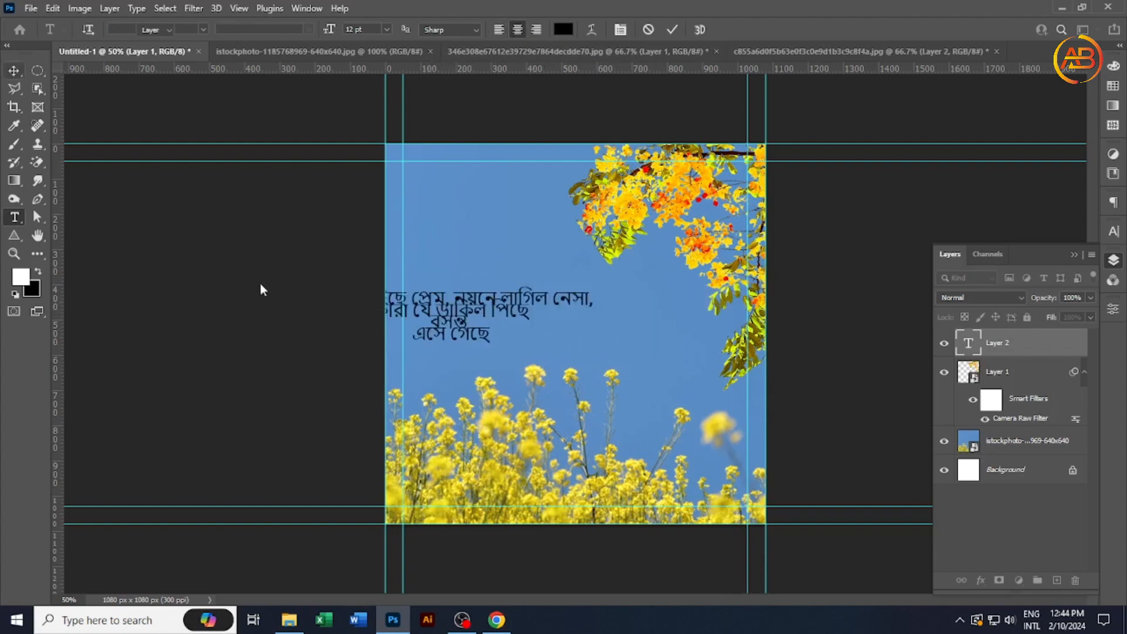
Step: Move the pasted Bangla verse to the middle of the sky so that every line sits inside the canvas
left_click_drag(472, 315, 570, 317)
key("t")
left_click_drag(408, 299, 613, 318)
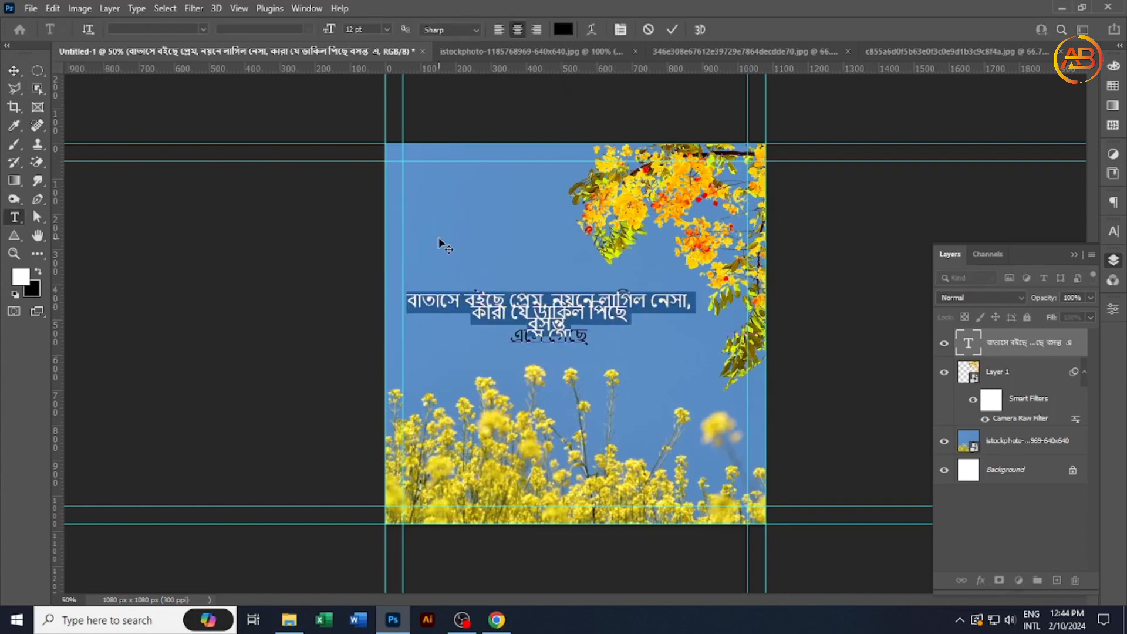
left_click(672, 29)
left_click(436, 220)
left_click(649, 30)
Step: Duplicate the verse just above the original and remove the last two lines, বসন্ত and এসে গেছে, from the copy
left_click(12, 72)
left_click_drag(487, 303, 492, 245)
key("t")
left_click_drag(402, 300, 596, 337)
left_click(672, 30)
double_click(496, 257)
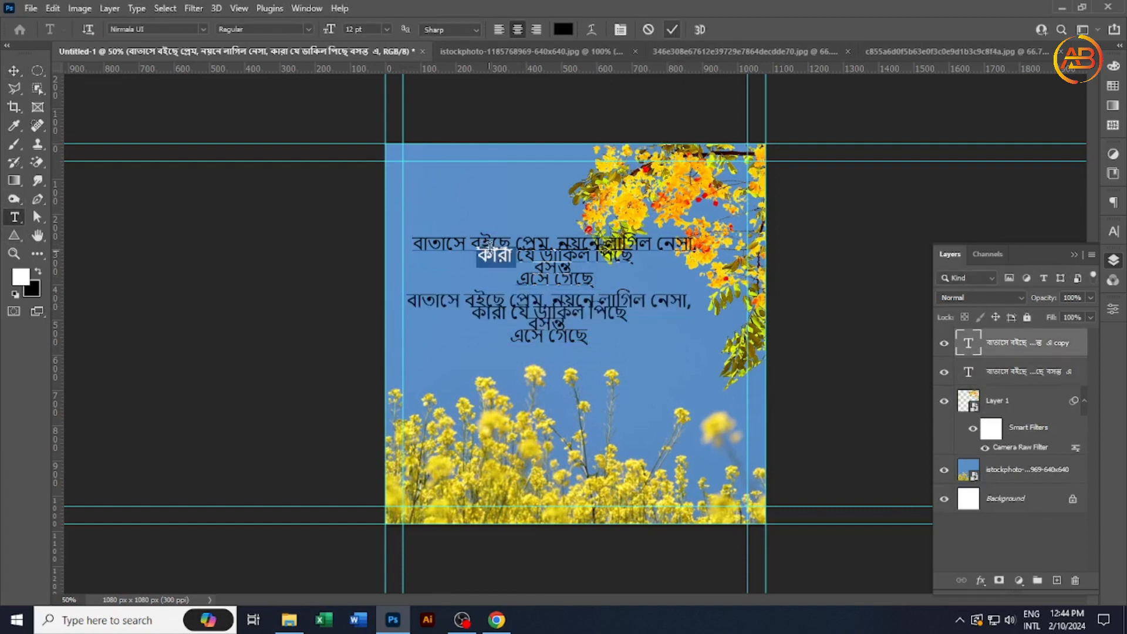
key("ctrl+a")
left_click_drag(594, 280, 533, 269)
key("BackSpace")
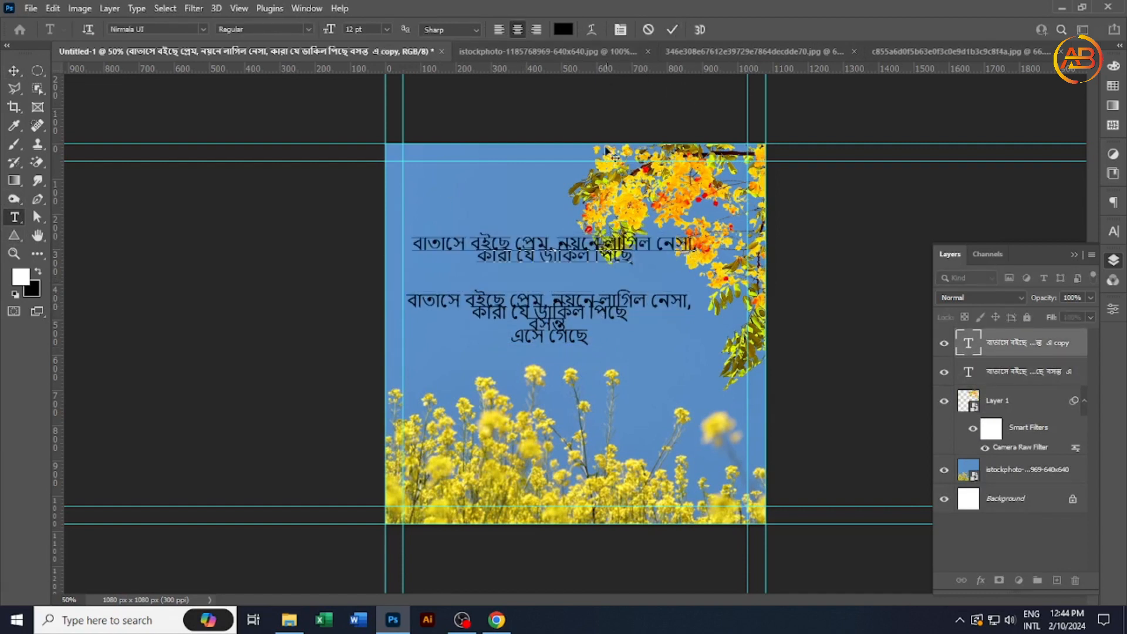
left_click(671, 29)
Step: Copy the word বসন্ত into its own text below the verse and reduce the original text to এসে গেছে
double_click(528, 324)
key("ctrl+c")
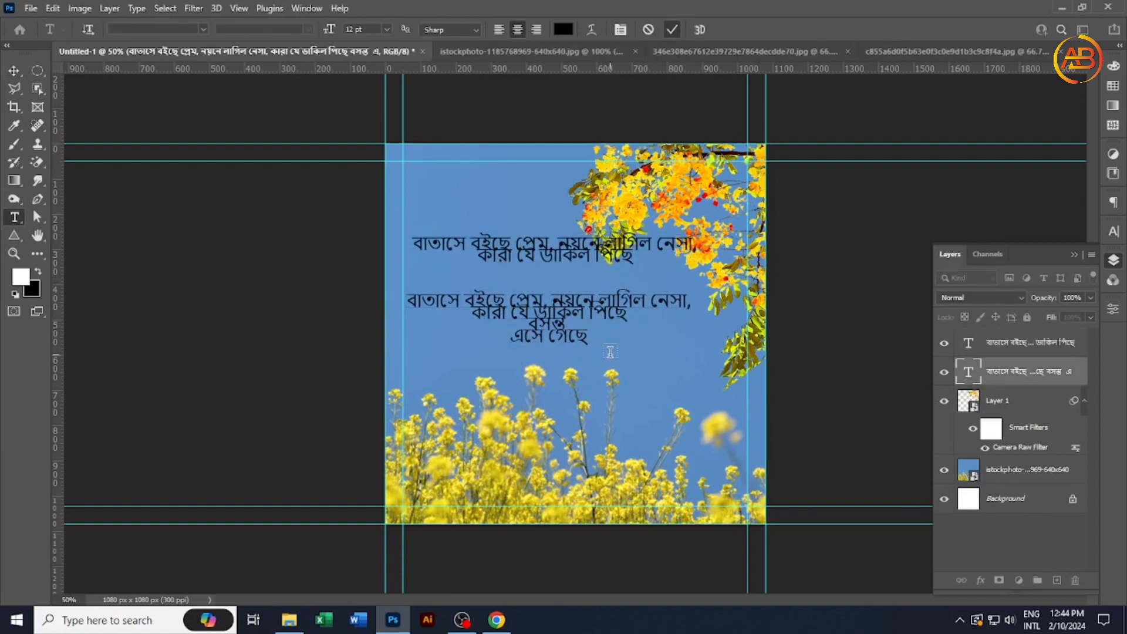
left_click(610, 352)
key("ctrl+v")
left_click(673, 29)
left_click_drag(567, 325, 351, 310)
key("BackSpace")
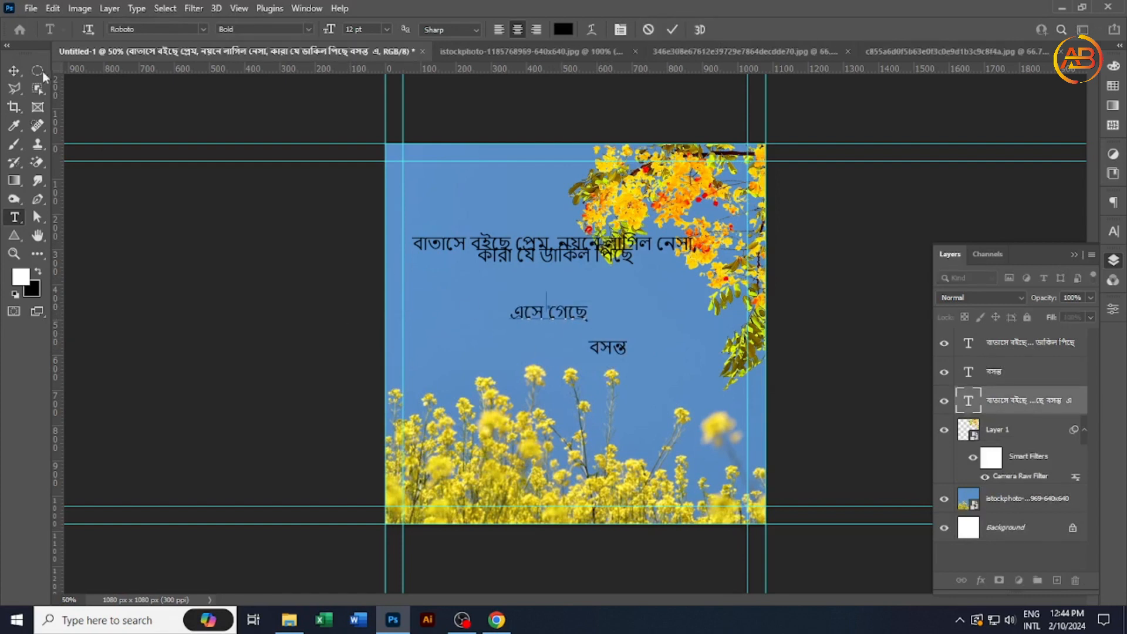
Step: Set the leading of the two-line verse to Auto and place it just above the এসে গেছে text
left_click(14, 71)
left_click_drag(523, 257, 522, 293)
left_click(1114, 232)
left_click(1090, 268)
left_click(1071, 282)
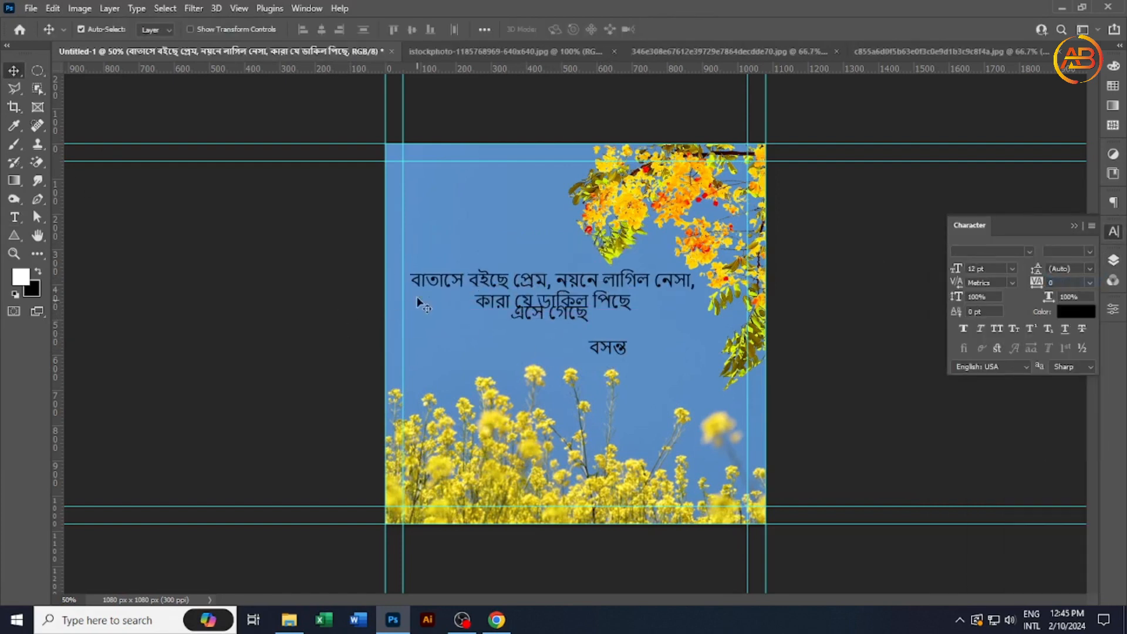
left_click(25, 223)
left_click_drag(411, 276, 632, 302)
left_click(14, 72)
left_click_drag(495, 280, 496, 268)
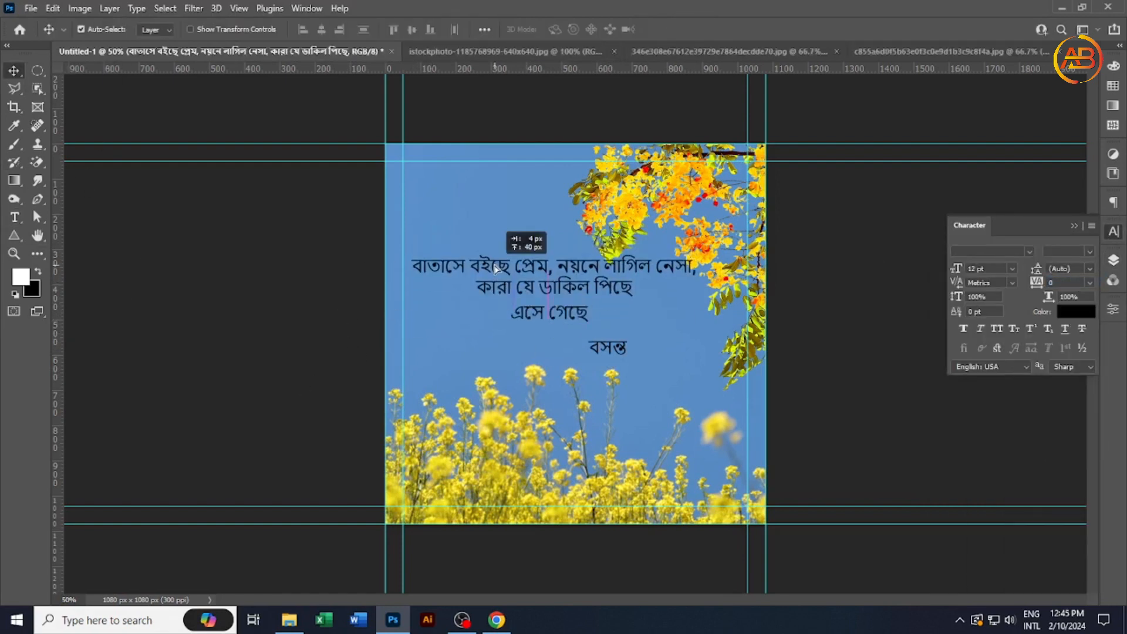
Step: Change the whole two-line verse to the Li Hasan Iccheghuri Unicode font at 10 pt
left_click(408, 292)
key("ctrl+a")
left_click(202, 29)
scroll(292, 313, "down", 10)
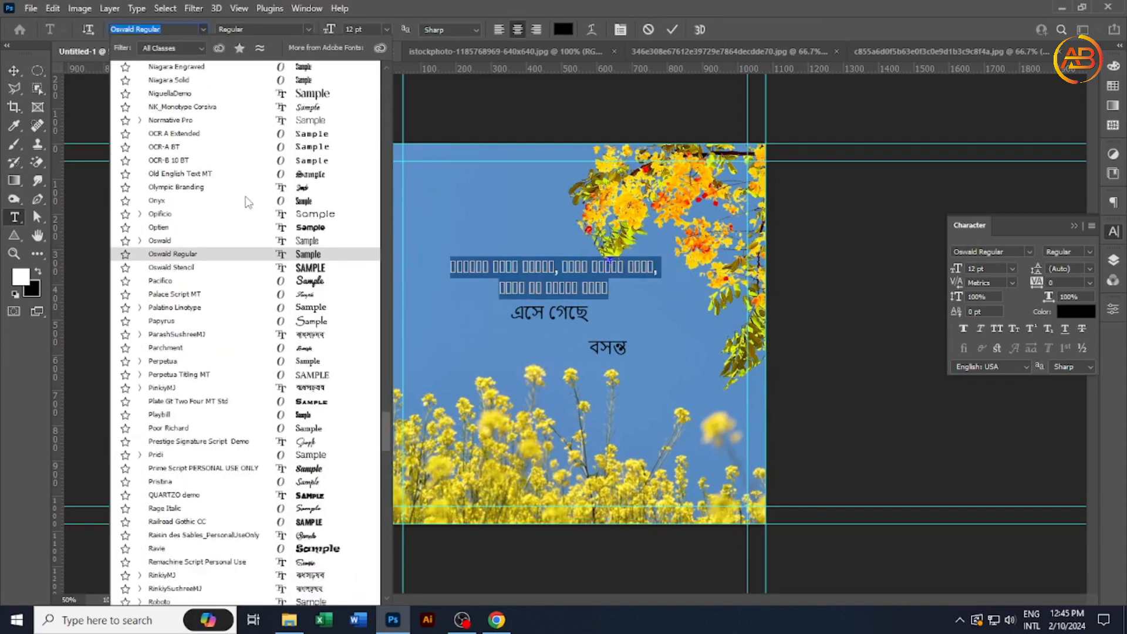
scroll(292, 312, "down", 15)
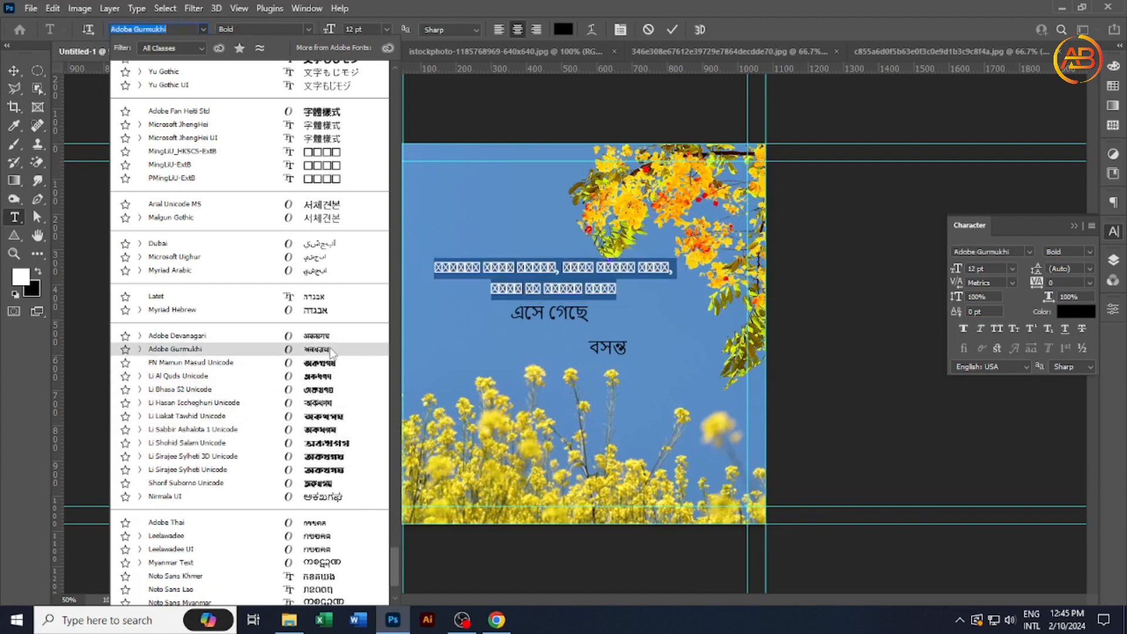
left_click(330, 405)
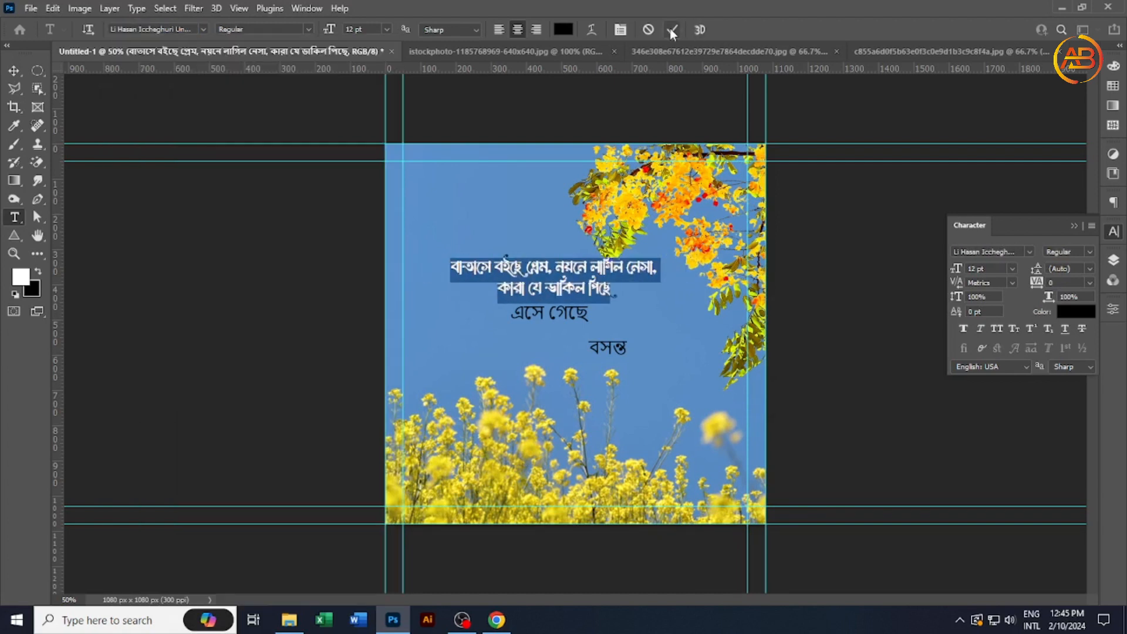
left_click(386, 28)
left_click(361, 83)
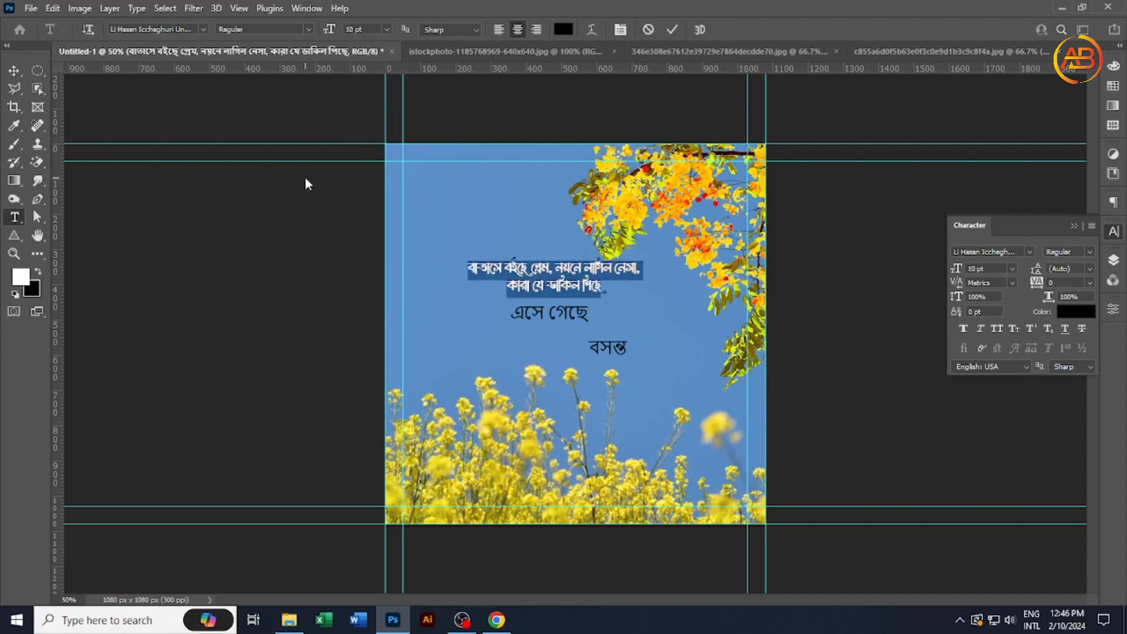
Step: Color the two-line verse yellow #ffc400 sampled from the blossom branch and finish editing the text
left_click(563, 30)
left_click(704, 194)
left_click(506, 406)
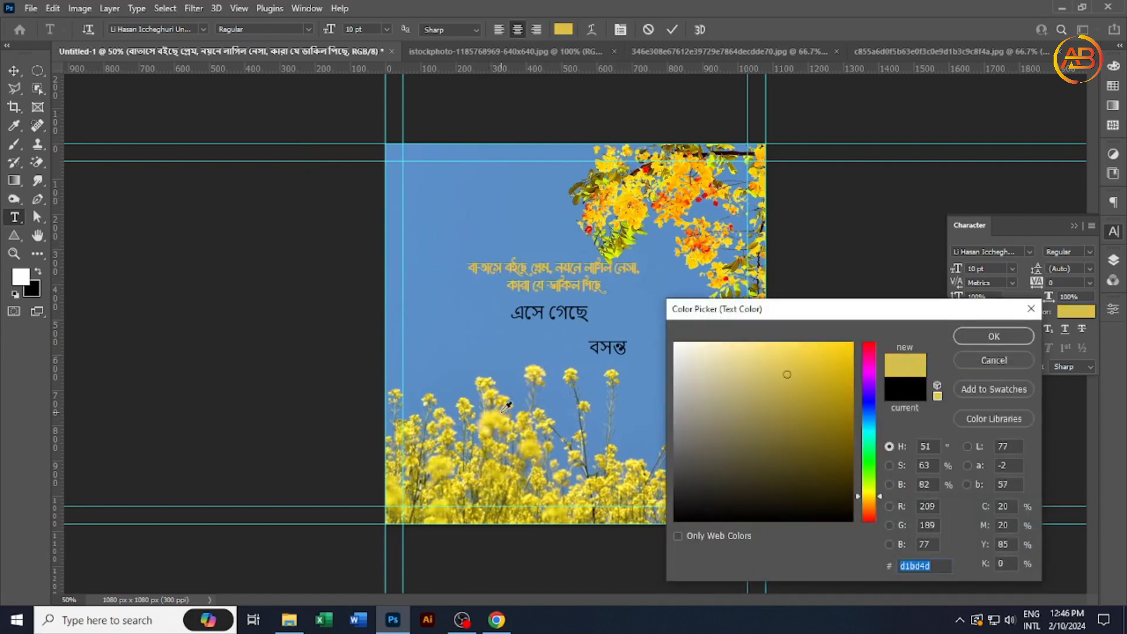
left_click(633, 210)
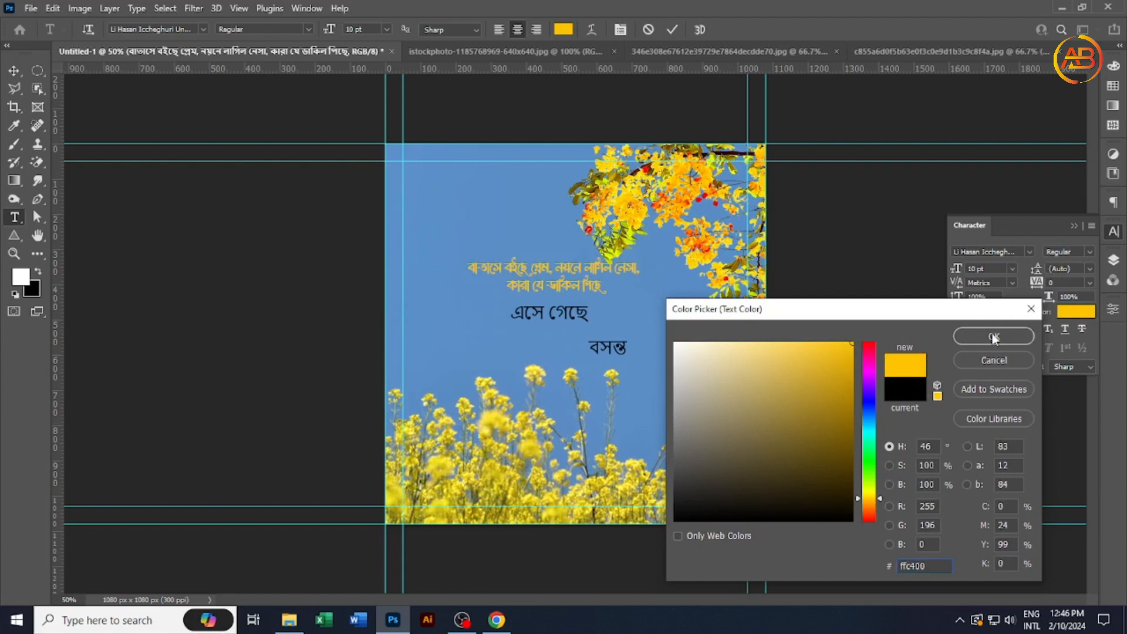
left_click(993, 337)
left_click(672, 29)
Step: Rearrange the lower words so that বসন্ত sits centered under the verse and এসে গেছে lies below it
left_click(14, 70)
left_click_drag(549, 313, 640, 373)
left_click_drag(608, 347, 568, 323)
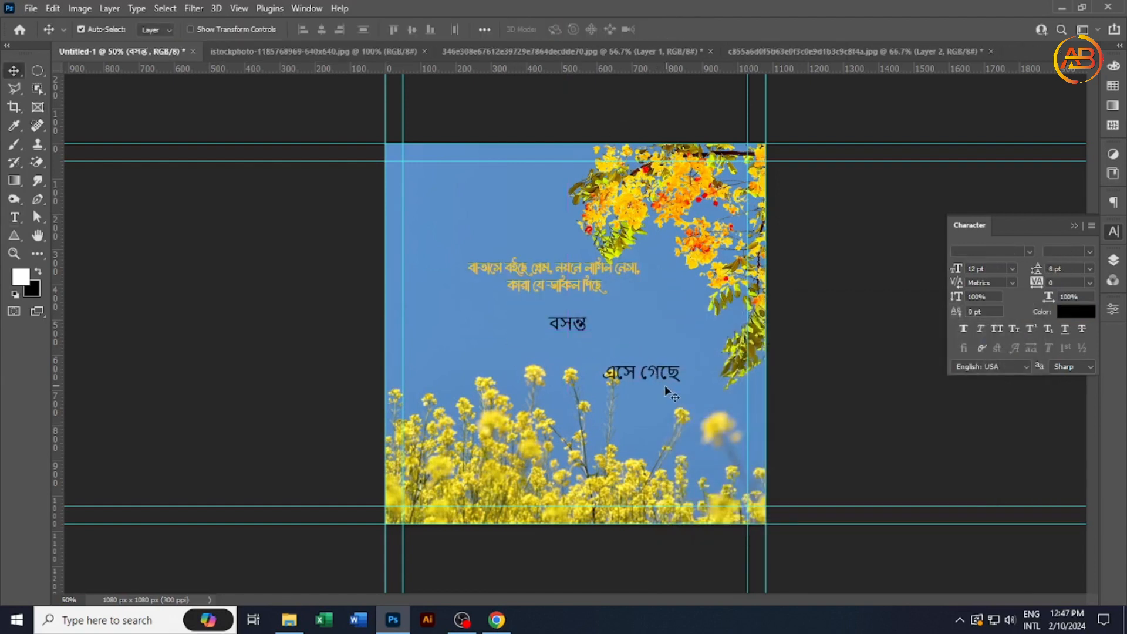
left_click_drag(660, 375, 644, 350)
left_click(14, 70)
left_click_drag(592, 270, 605, 322, "alt")
left_click(14, 217)
left_click(553, 323)
key("ctrl+a")
type("এসে গেছে")
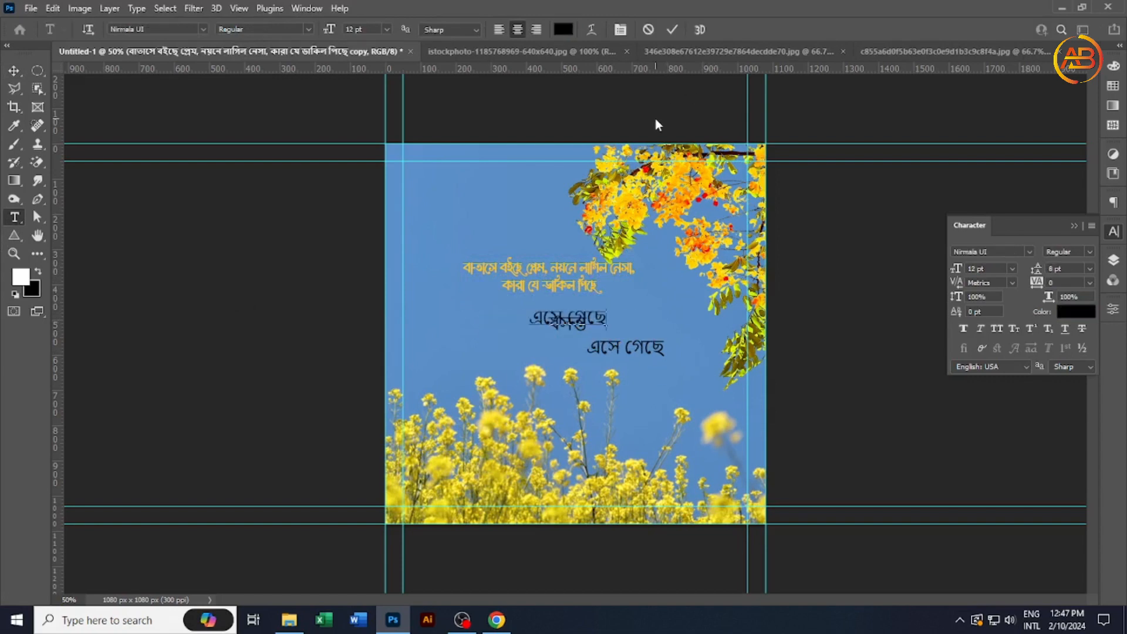
left_click(671, 29)
left_click(14, 70)
key("Delete")
Step: Move এসে গেছে directly beneath বসন্ত and set its font to Li Hasan Iccheghuri Unicode
left_click_drag(632, 347, 580, 341)
left_click(14, 217)
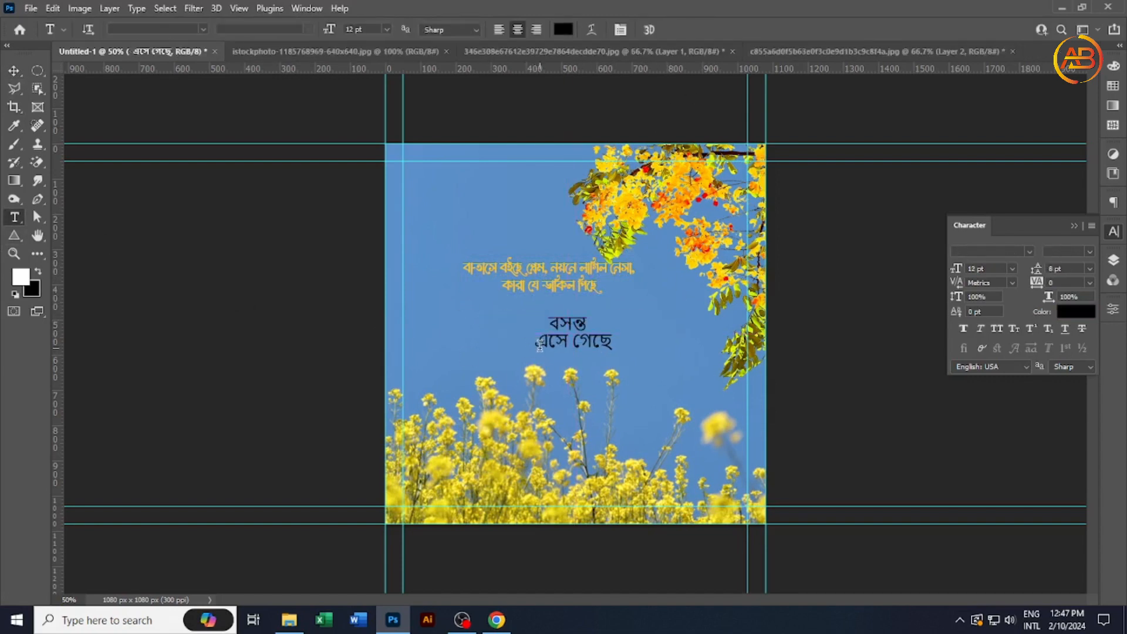
left_click(539, 345)
key("ctrl+a")
left_click(203, 29)
left_click_drag(392, 95, 405, 587)
left_click(408, 276)
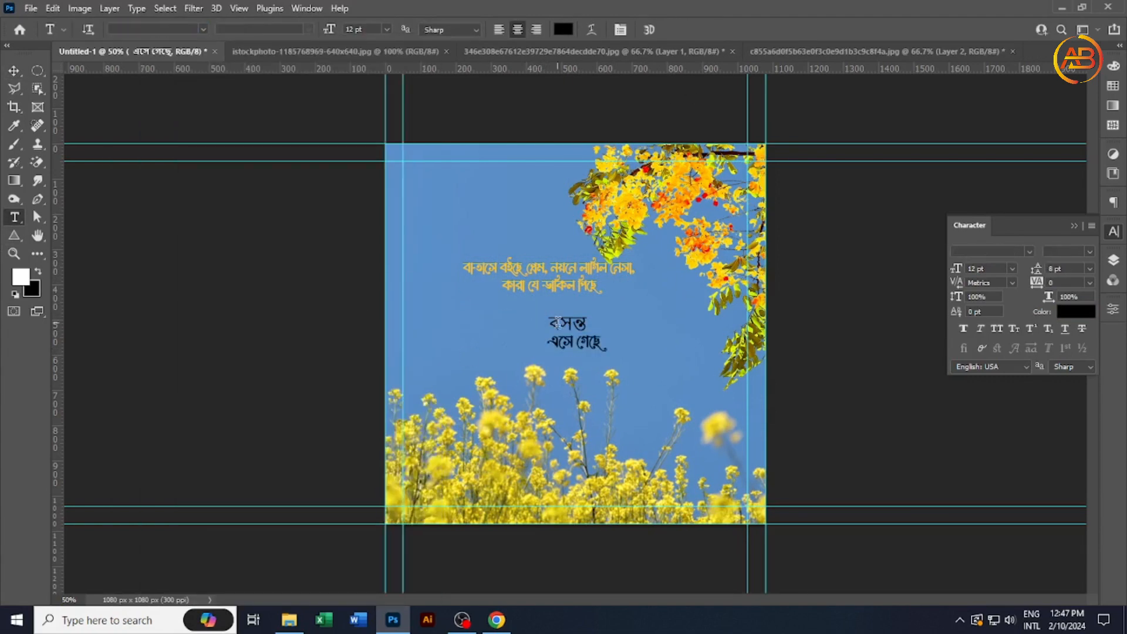
Step: Switch to Chrome, search for "bangla font free download" and open the Lipighor site's free font list
left_click(496, 620)
key("ctrl+t")
type("Bang")
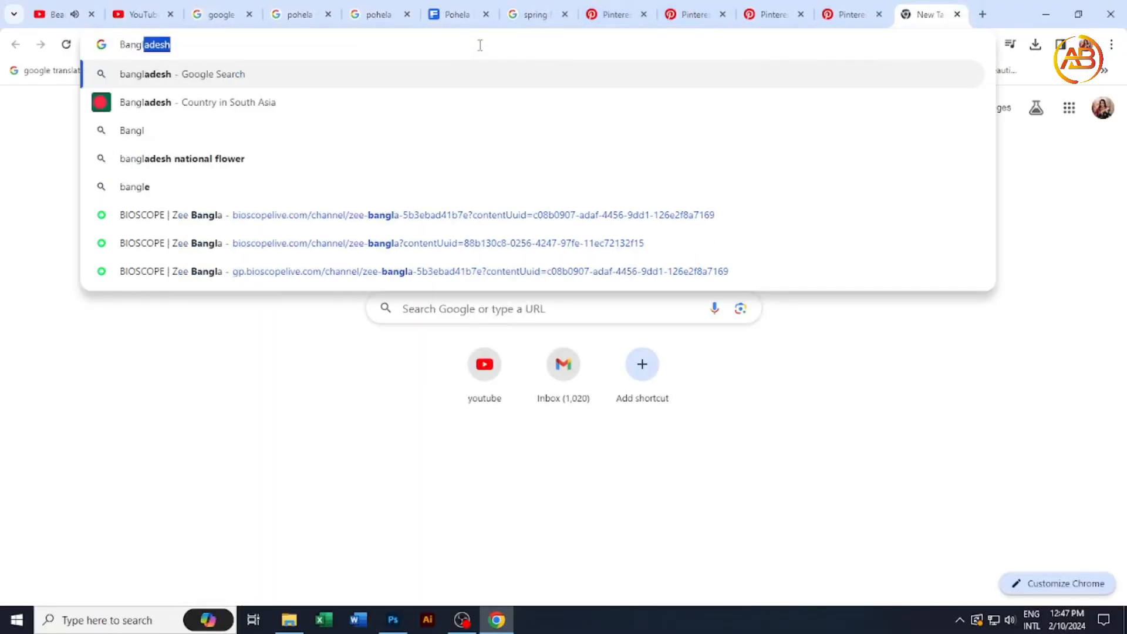
type("la font")
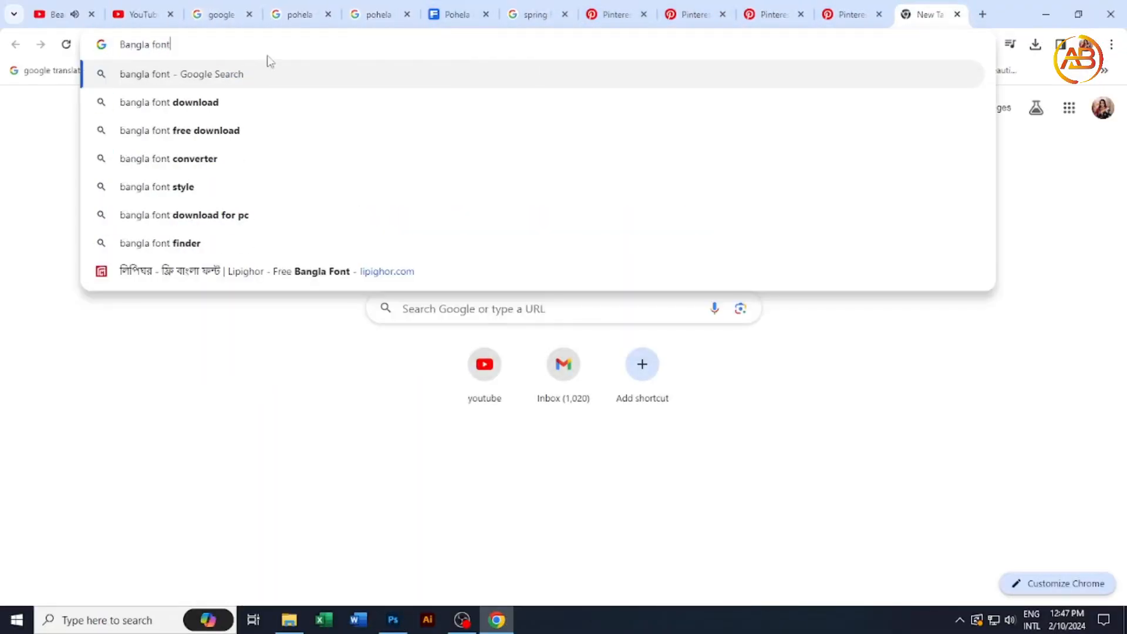
left_click(179, 130)
left_click(311, 226)
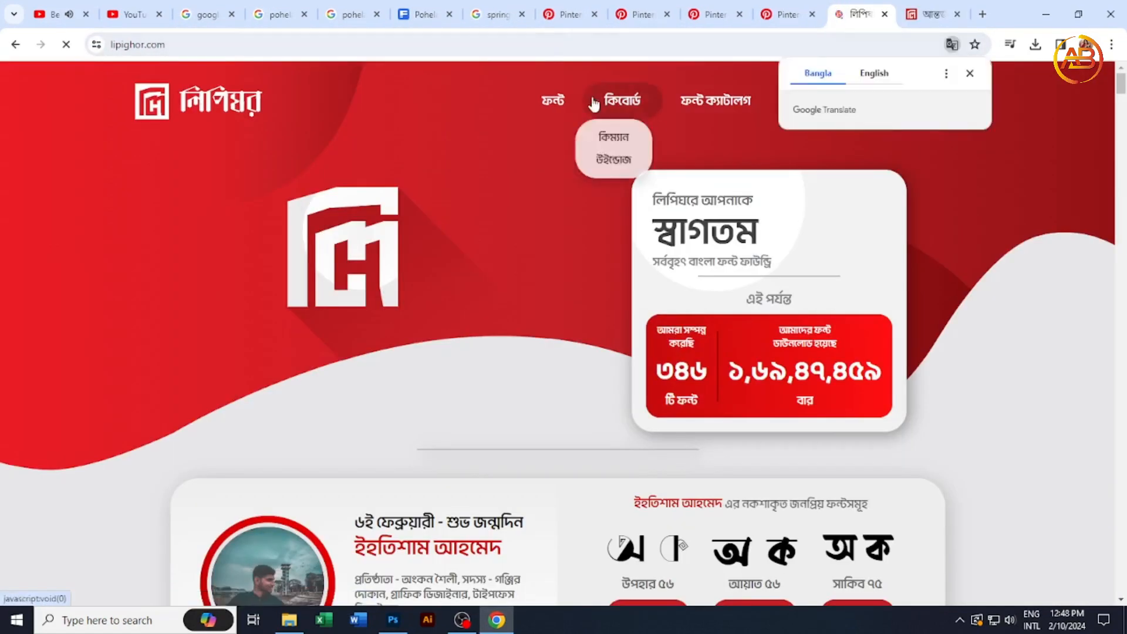
mouse_move(552, 100)
left_click(558, 139)
Step: Browse the first six pages of Lipighor's free fonts and examine the Bangla samples for a suitable headline typeface
scroll(670, 356, "down", 6)
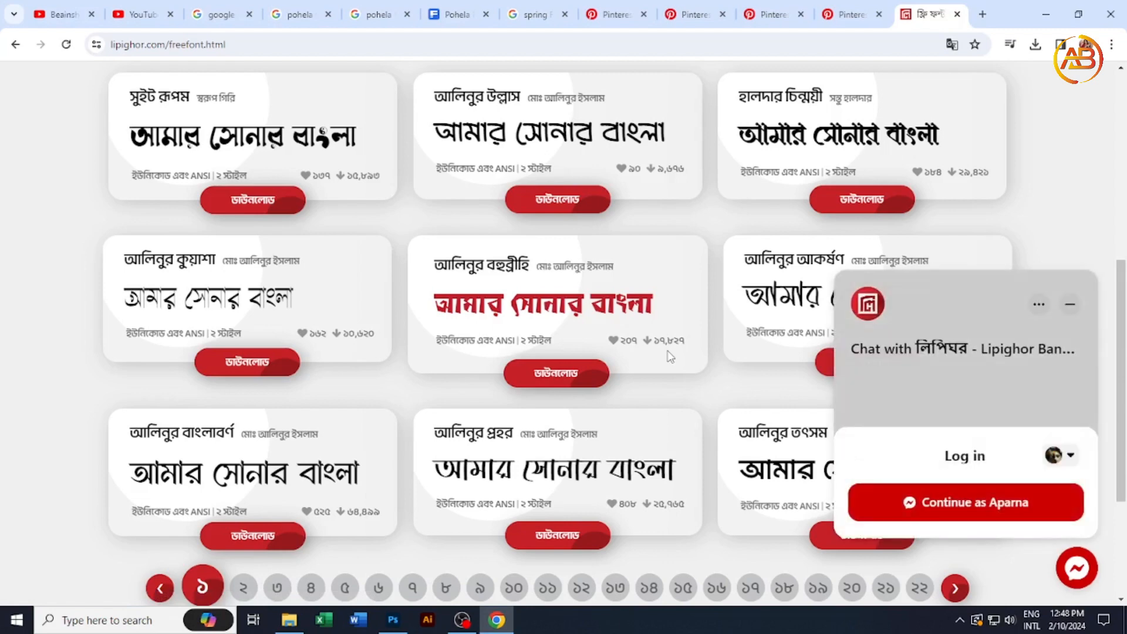
scroll(666, 358, "down", 4)
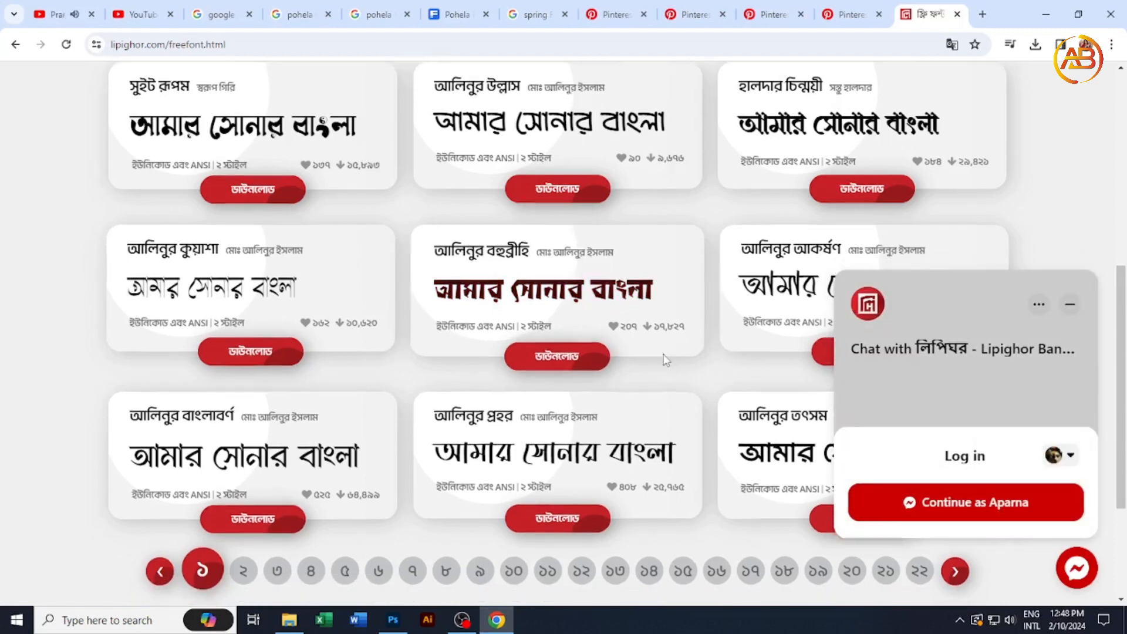
left_click(1070, 304)
left_click(243, 382)
scroll(381, 337, "down", 5)
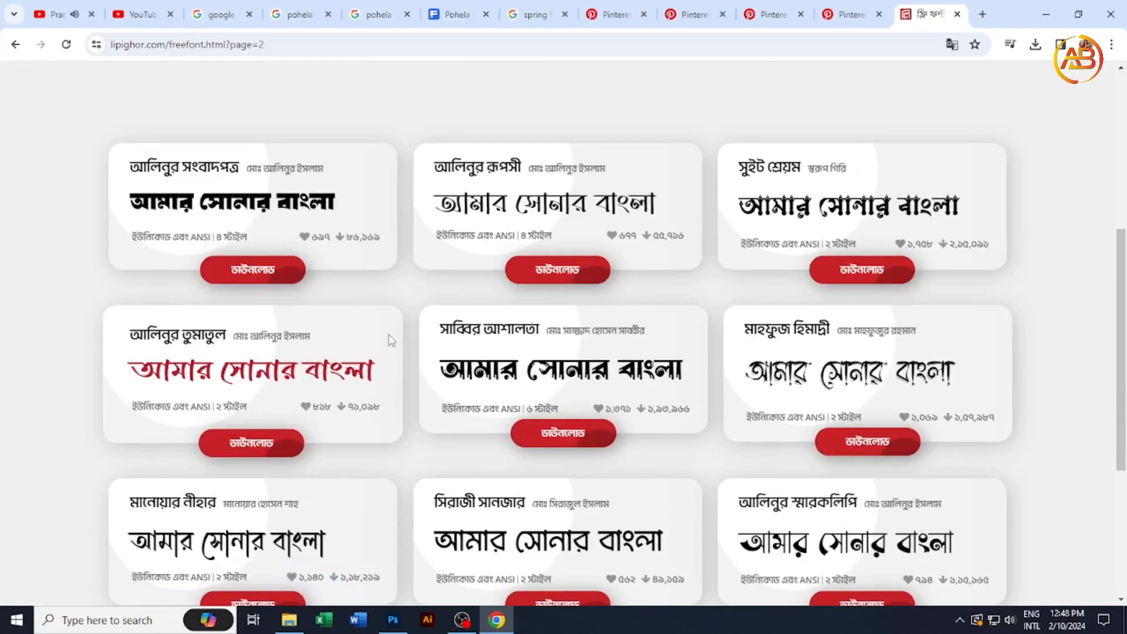
scroll(558, 281, "down", 6)
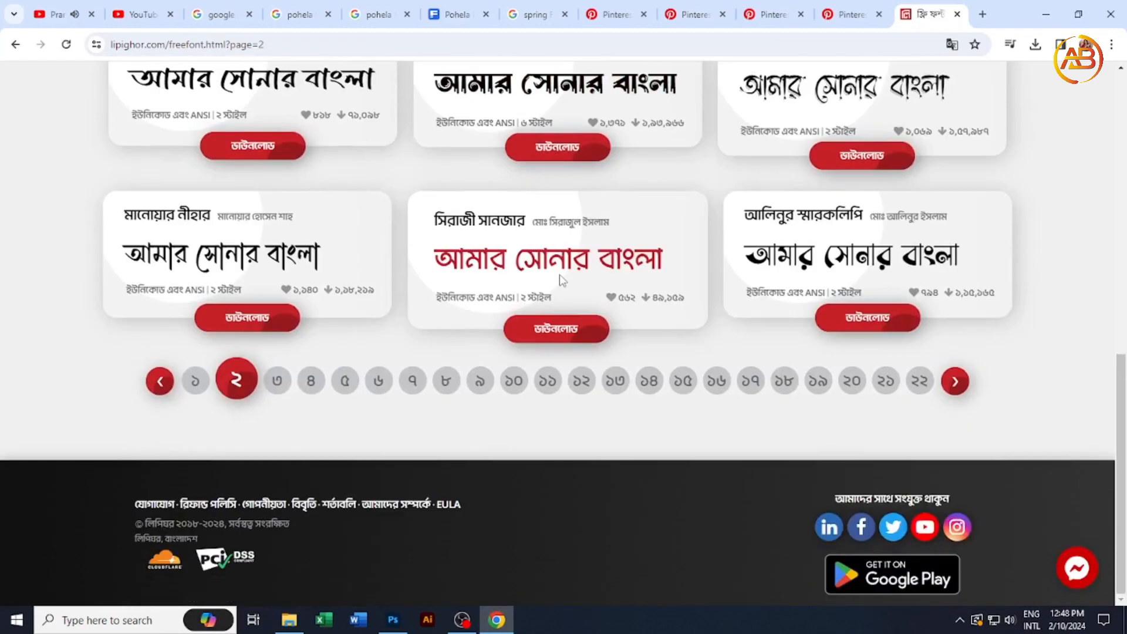
left_click(270, 380)
scroll(329, 392, "down", 8)
left_click(313, 385)
scroll(593, 329, "down", 10)
left_click(345, 385)
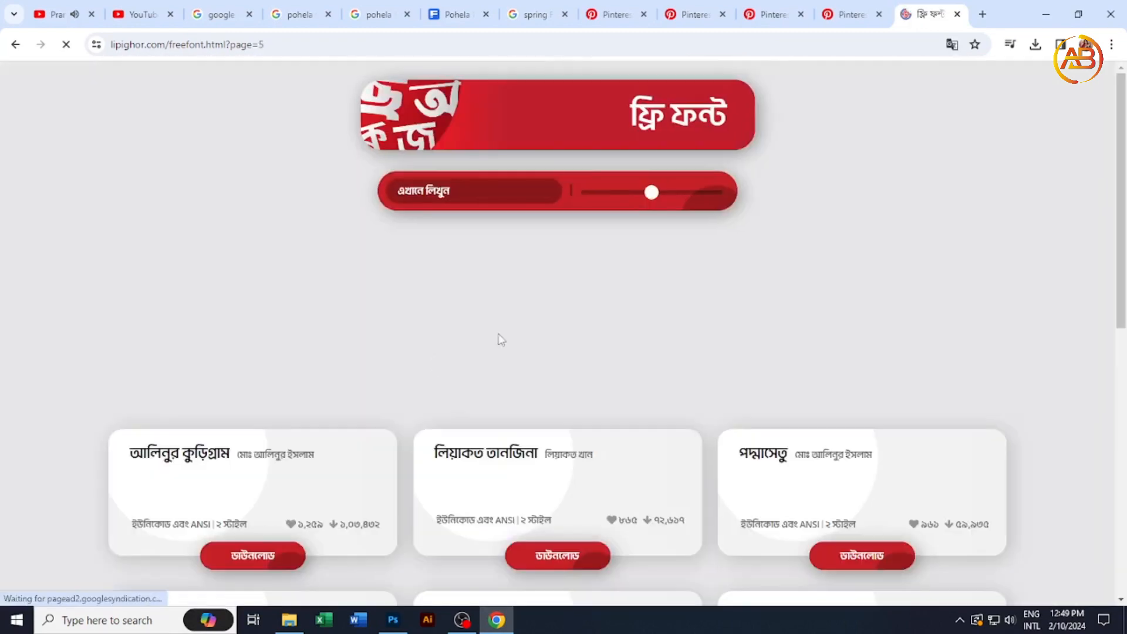
scroll(499, 340, "down", 8)
left_click(383, 535)
scroll(509, 404, "down", 8)
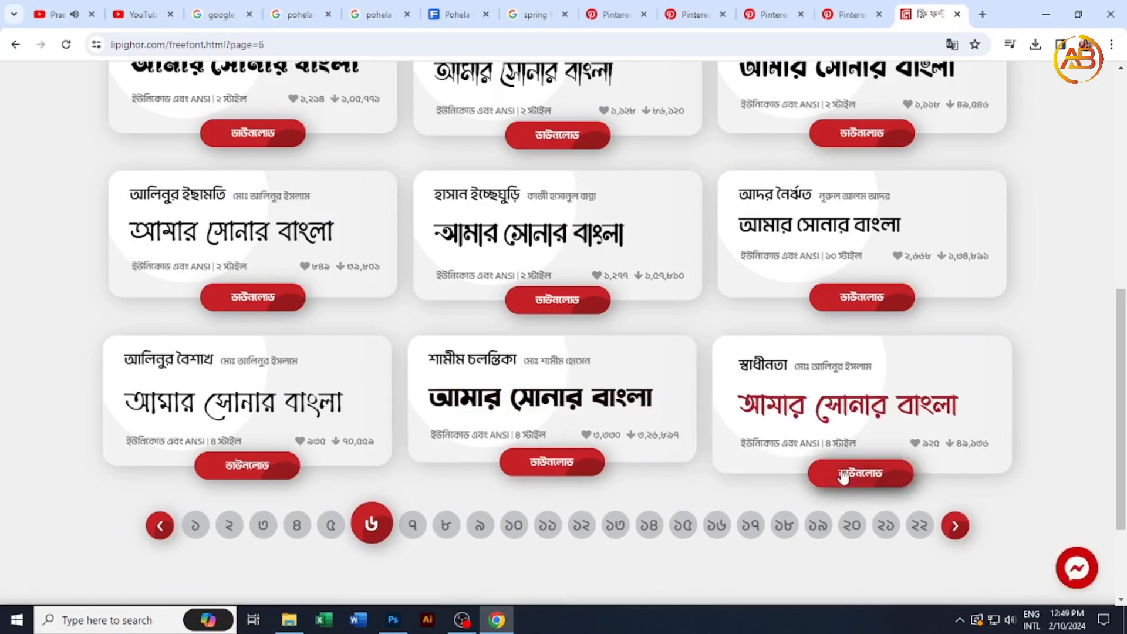
Step: Download the স্বাধীনতা font, return to the font list and look through its seventh page
left_click(833, 469)
left_click(489, 316)
left_click(558, 345)
left_click(15, 45)
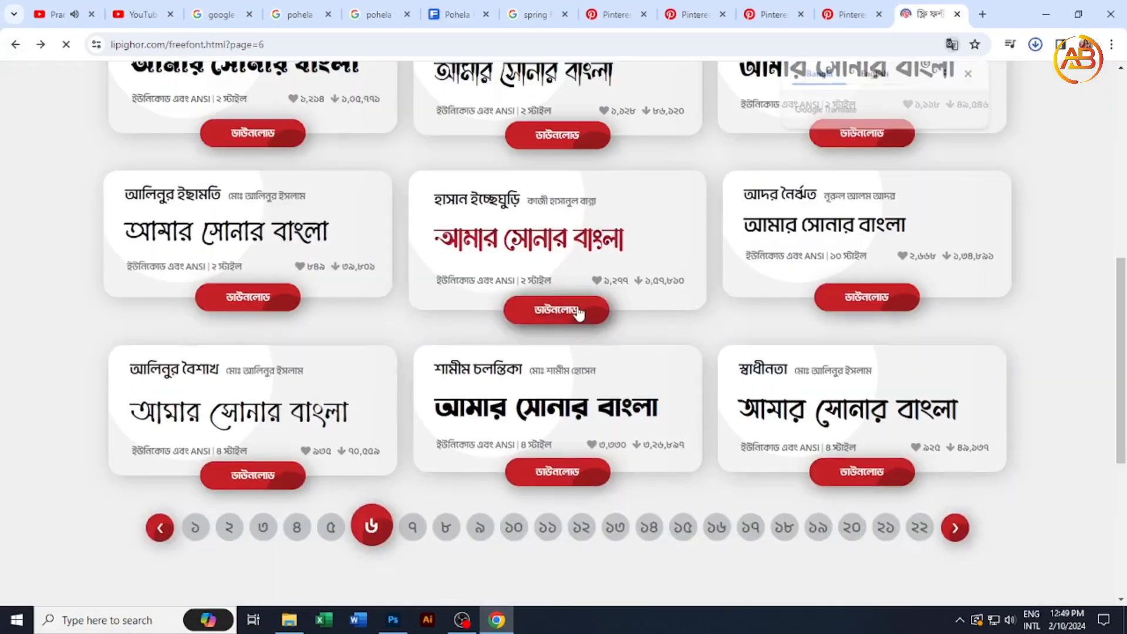
left_click(407, 526)
scroll(540, 435, "down", 6)
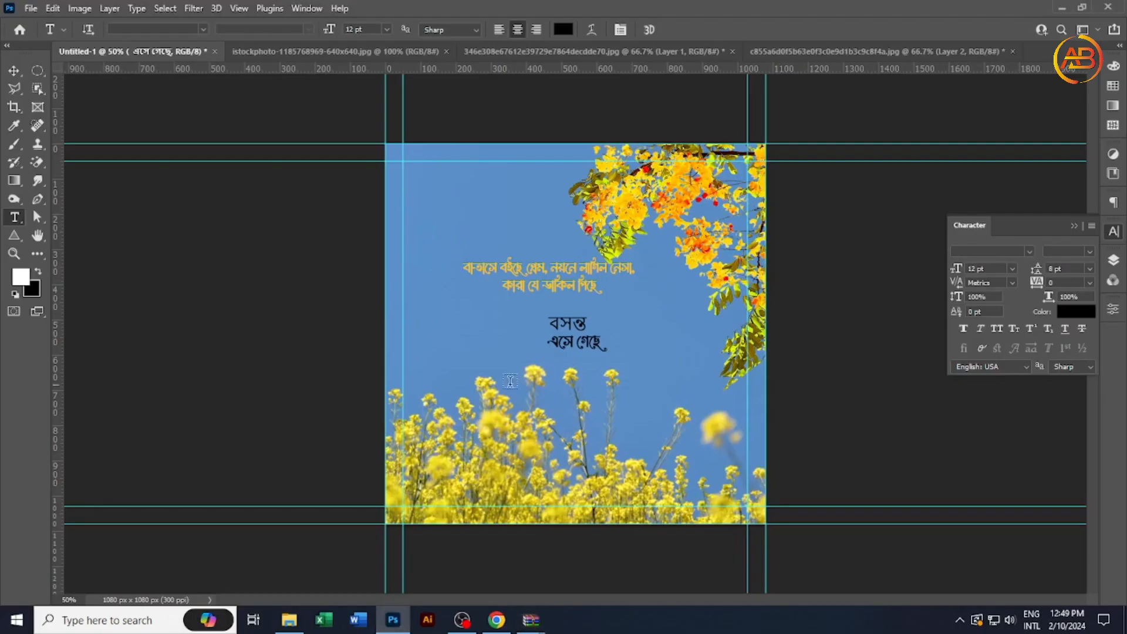
Step: Back in Photoshop, set the word বসন্ত to 30 pt in the FN Mamun Masud Unicode font
key("ctrl+a")
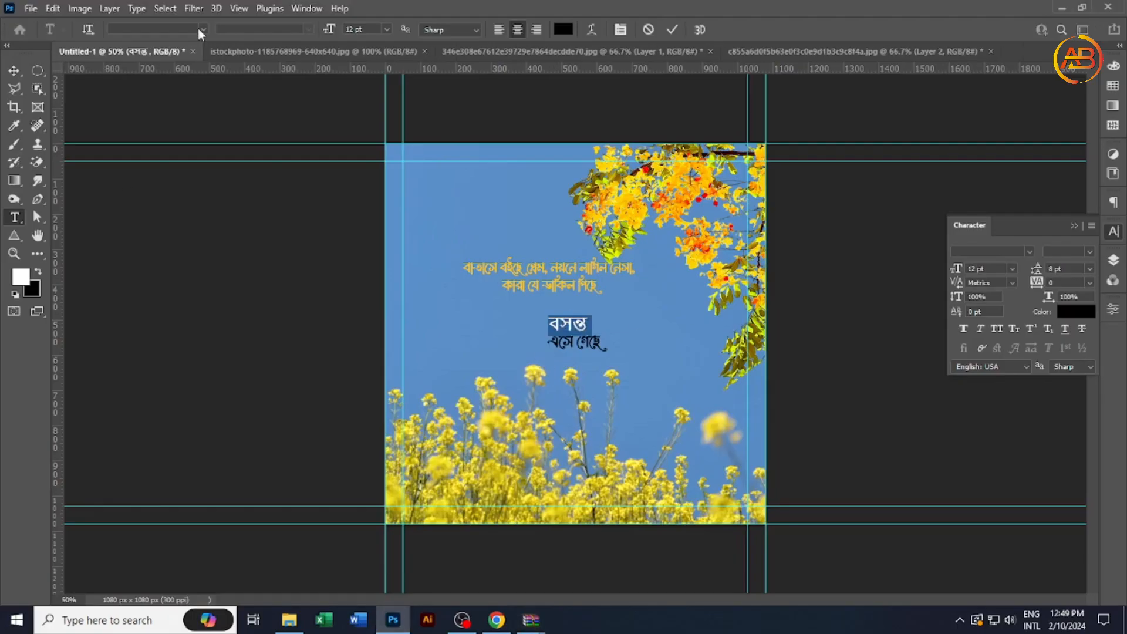
left_click(387, 29)
left_click(364, 169)
left_click(203, 29)
left_click_drag(436, 91, 436, 545)
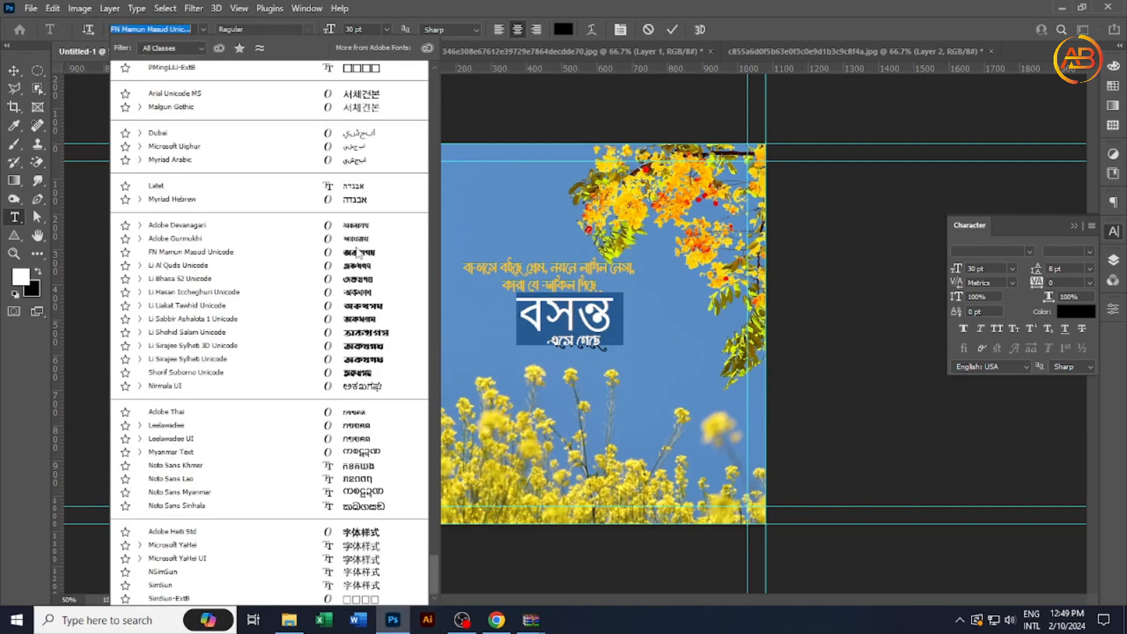
left_click(328, 254)
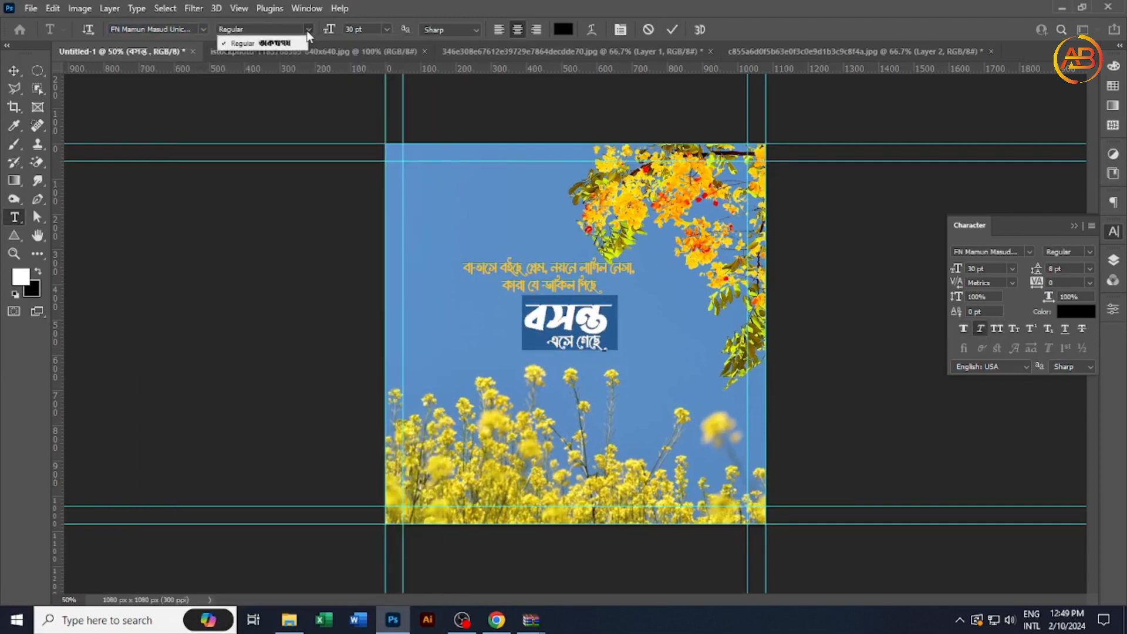
left_click(671, 29)
Step: Try other Bangla fonts on the word বসন্ত and return to FN Mamun Masud Unicode
left_click(203, 29)
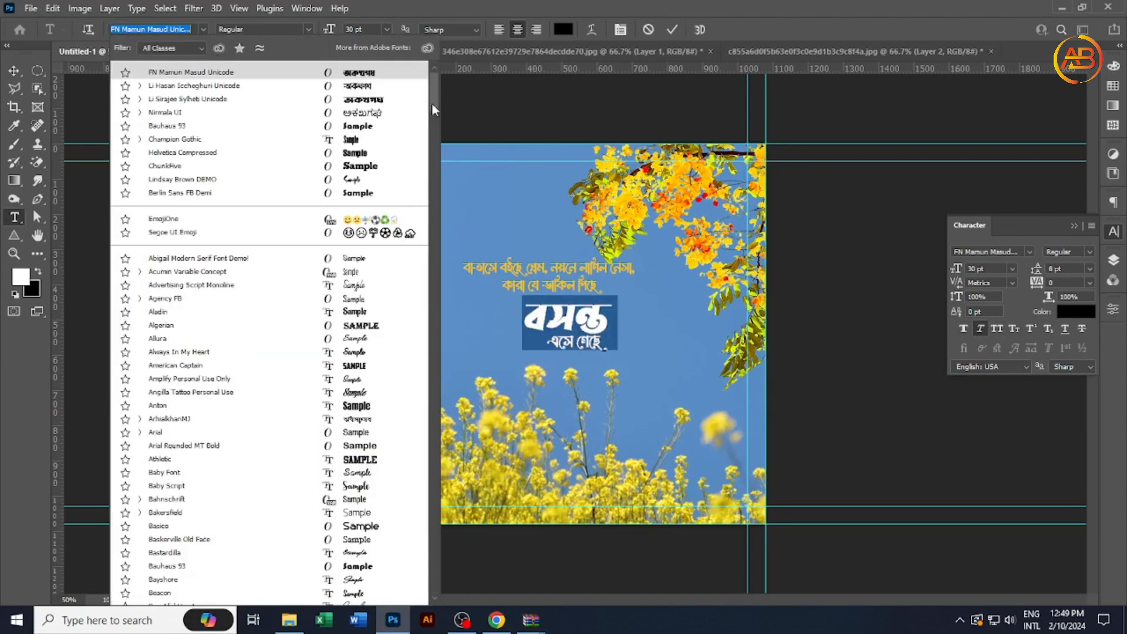
left_click_drag(433, 101, 433, 567)
left_click(329, 292)
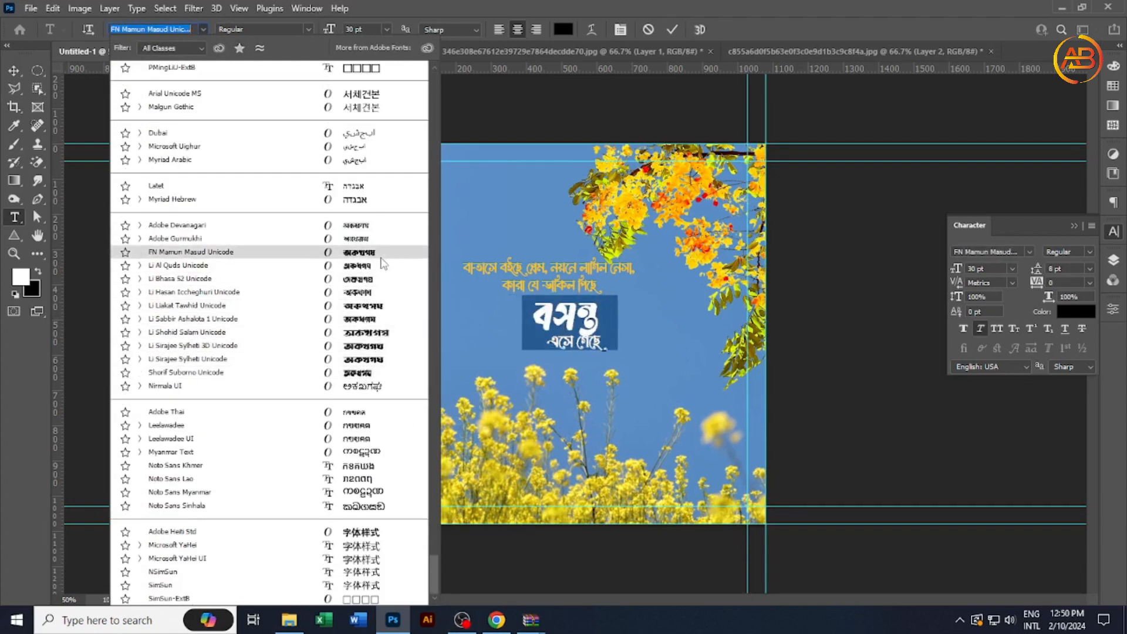
left_click(187, 252)
Step: Arrange the text toward the left of the sky, with বসন্ত beneath the verse and এসে গেছে separately below it
left_click(12, 72)
left_click_drag(587, 342, 505, 322)
left_click_drag(553, 272, 506, 264)
left_click_drag(504, 310, 500, 306)
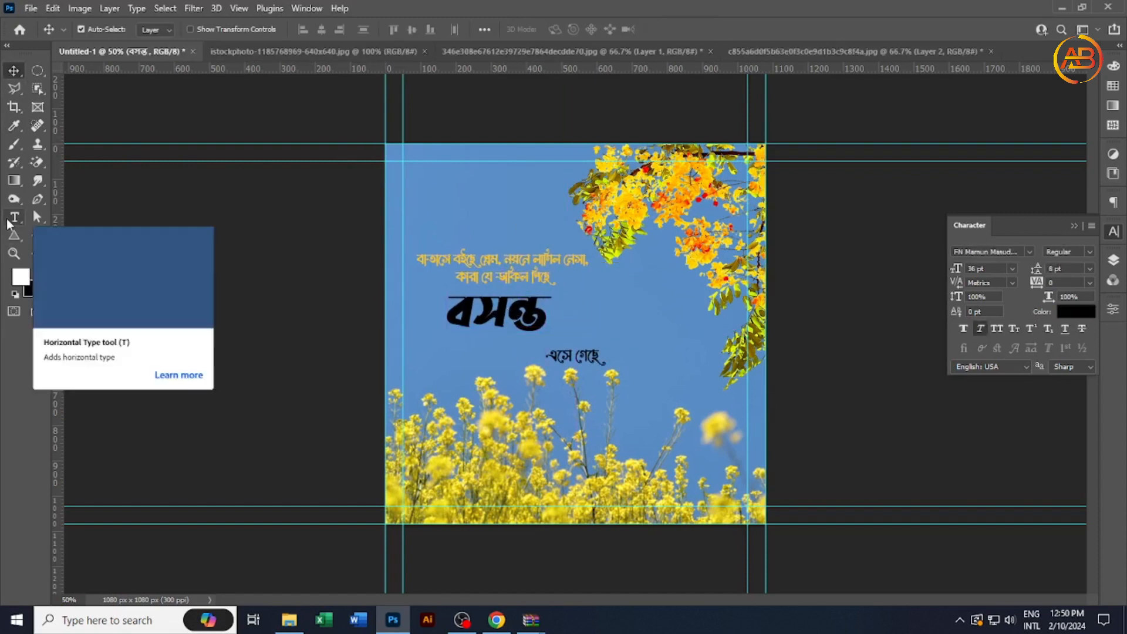
Step: Recolor the word বসন্ত with a golden yellow sampled from the blossoms on the branch
left_click(15, 217)
double_click(499, 315)
left_click(562, 29)
left_click(634, 199)
left_click(688, 188)
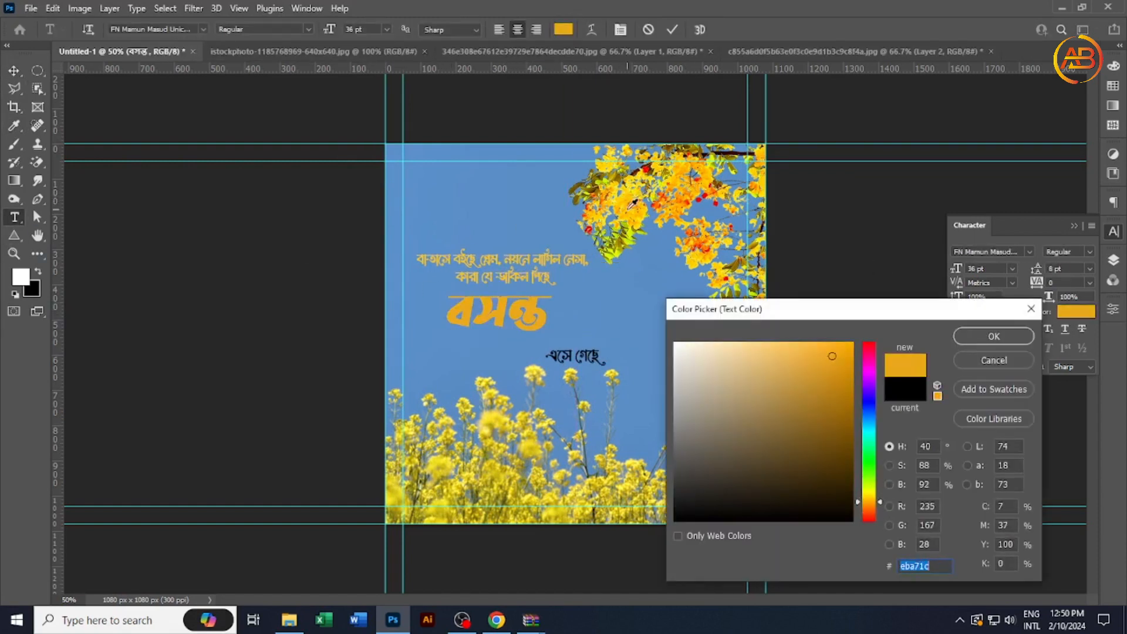
left_click(704, 183)
left_click(997, 340)
left_click(672, 29)
Step: Change the color of the two-line verse above বসন্ত to near-black 0c0c0c
left_click_drag(419, 257, 556, 278)
left_click(563, 30)
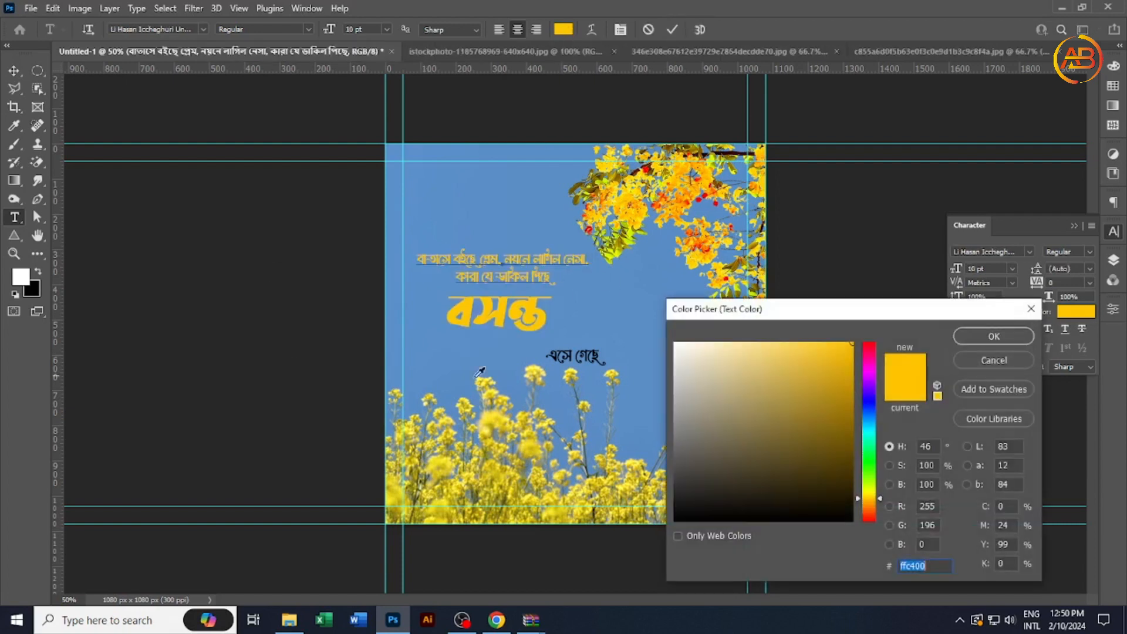
left_click(587, 352)
mouse_move(672, 513)
left_mouse_down()
mouse_move(687, 477)
mouse_move(675, 515)
left_mouse_up()
left_click(704, 196)
key("Return")
left_click(672, 31)
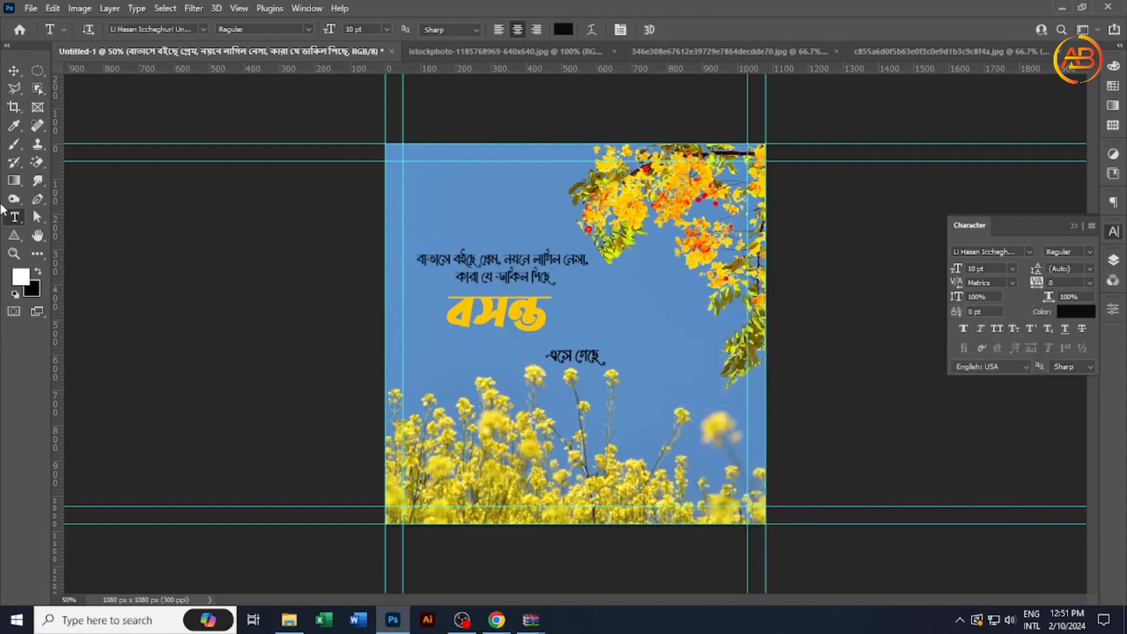
Step: Move বসন্ত up close beneath the verse and bring এসে গেছে up directly below it
left_click(10, 74)
left_click_drag(534, 321, 558, 309)
left_click_drag(566, 358, 530, 345)
left_click(528, 311)
Step: Give the verse a 66% drop shadow with distance 4, spread 4, size 8 and noise 8, and copy it to the other text layers
left_click(518, 262)
left_click(1112, 260)
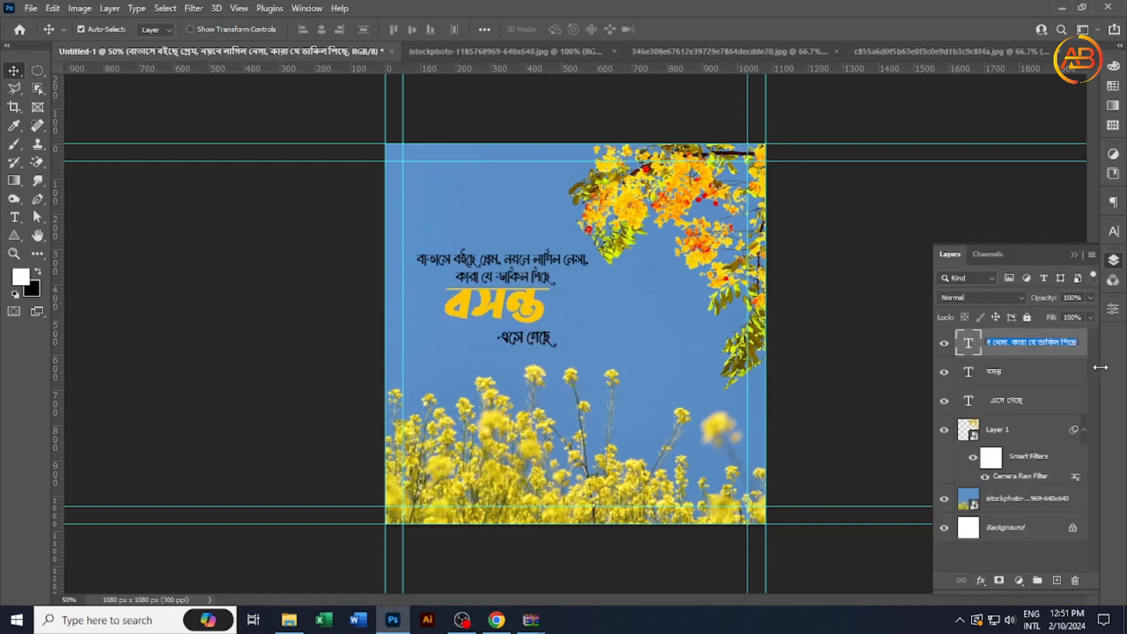
double_click(1077, 353)
left_click(123, 333)
left_click_drag(482, 68, 1059, 133)
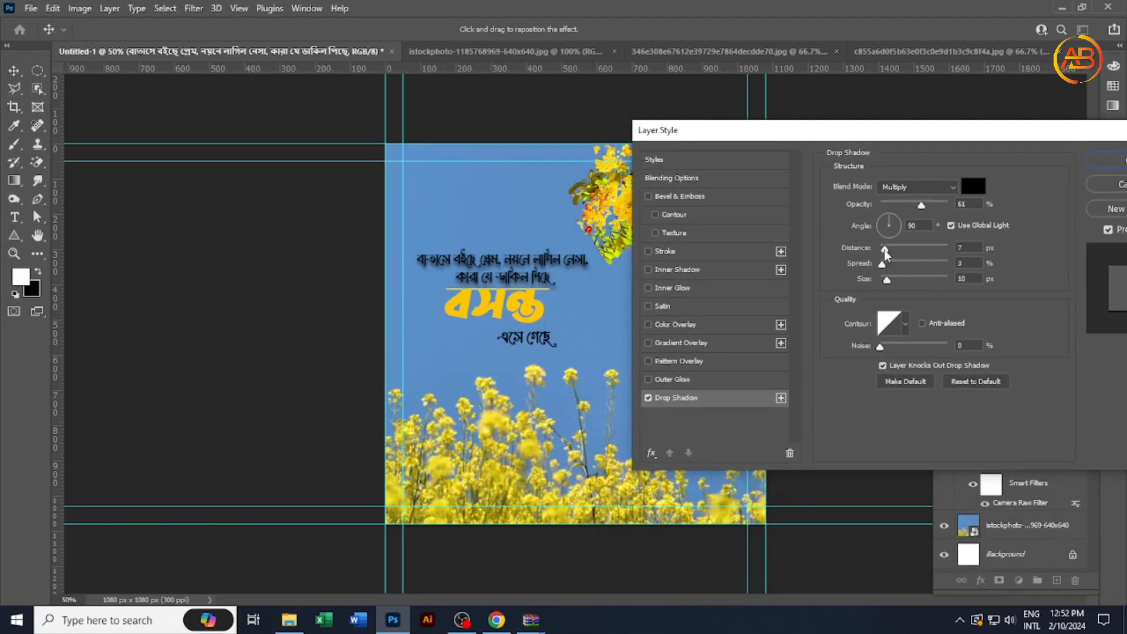
left_click_drag(885, 251, 884, 268)
key("Return")
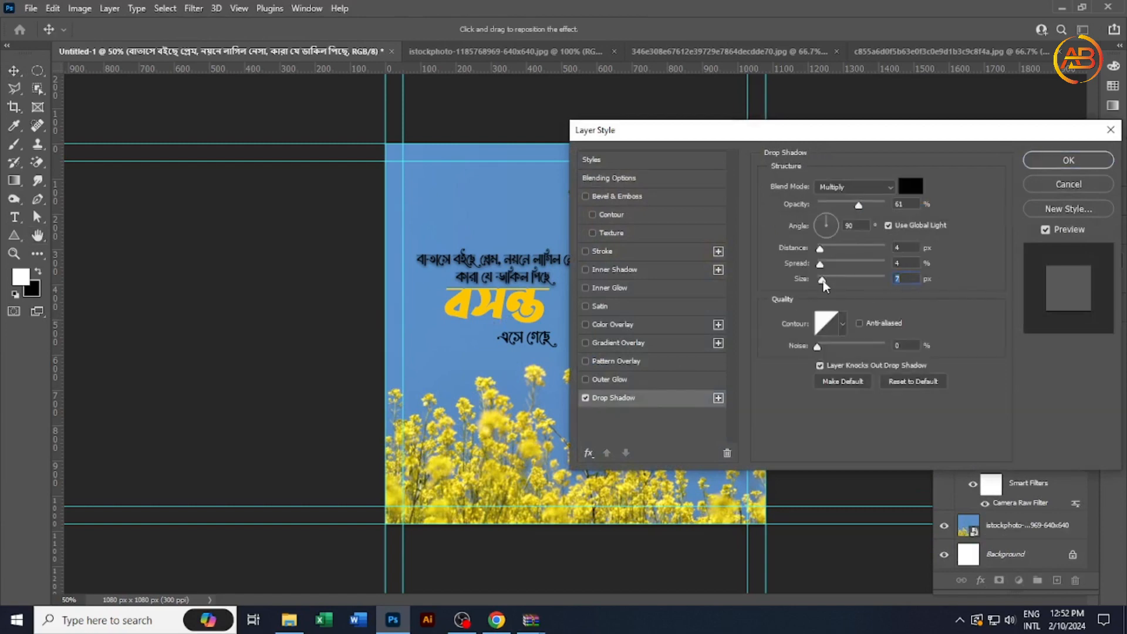
left_click_drag(823, 280, 824, 280)
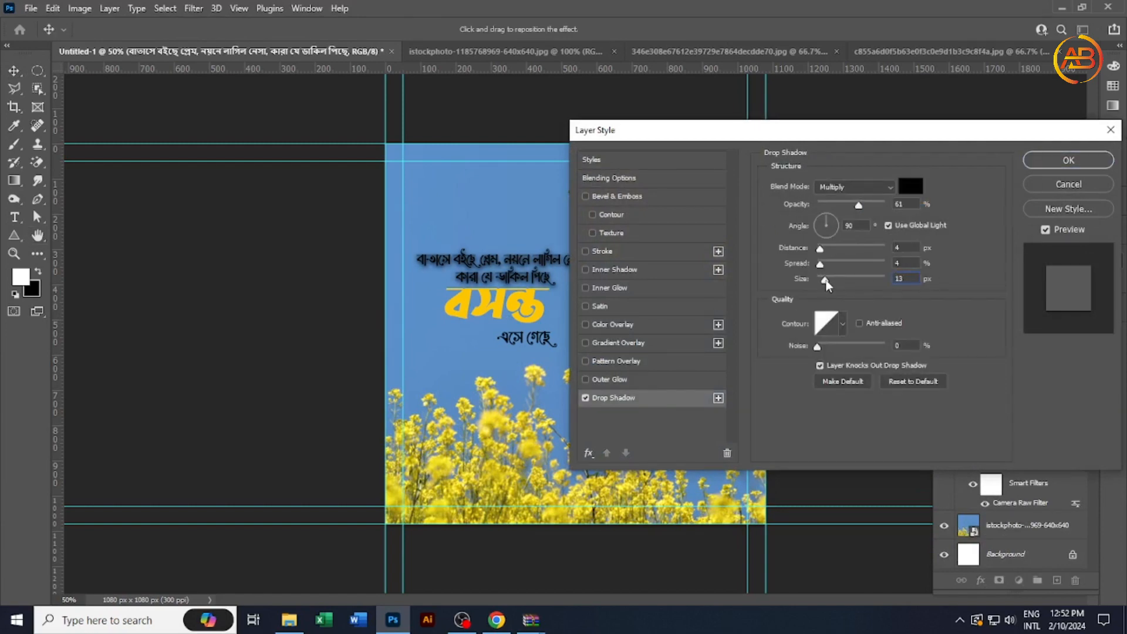
left_click_drag(817, 347, 828, 350)
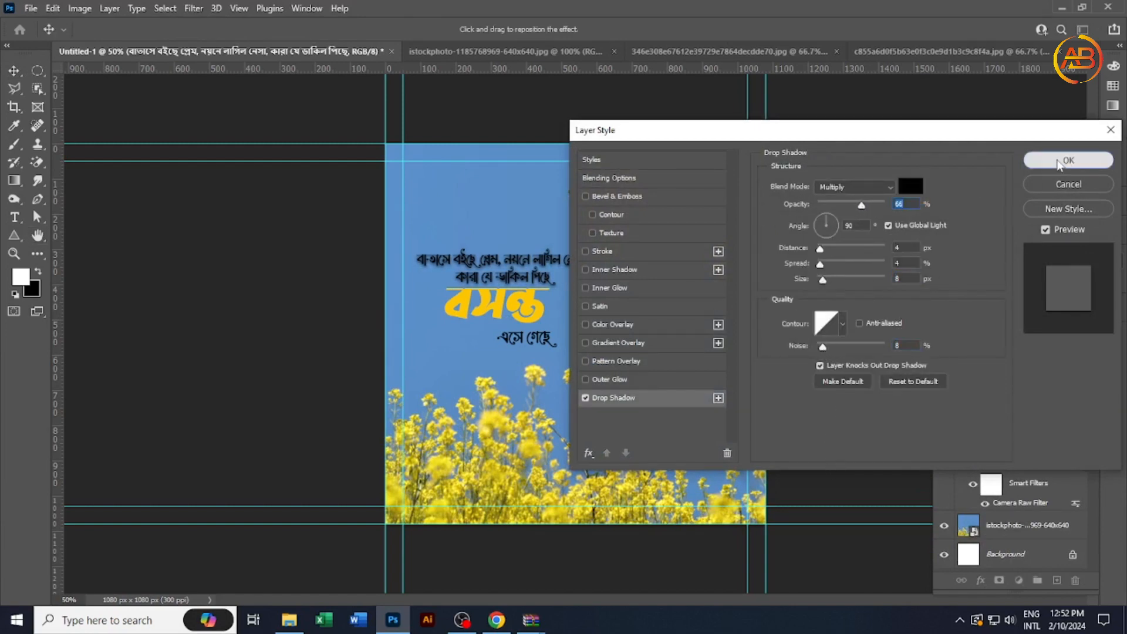
left_click(1068, 159)
left_click_drag(1064, 403, 1067, 461)
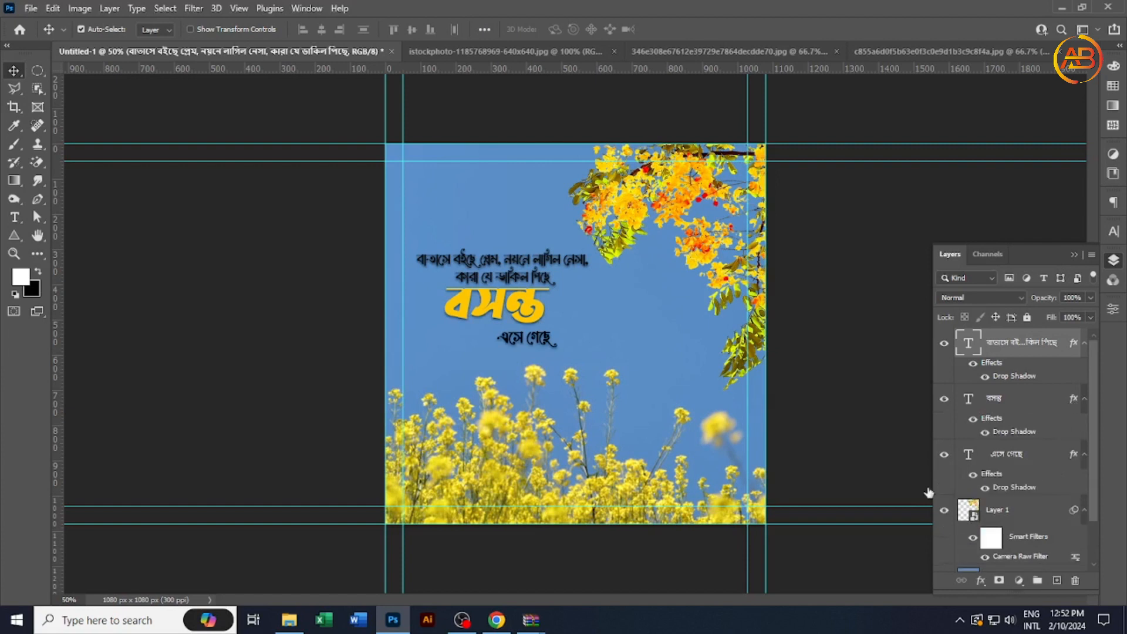
left_click_drag(500, 317, 500, 318)
Step: Draw a 436 x 204 px rectangle over the text area and fill it with yellow
right_click(14, 236)
left_click(65, 235)
left_click_drag(433, 287, 509, 322)
left_click(157, 29)
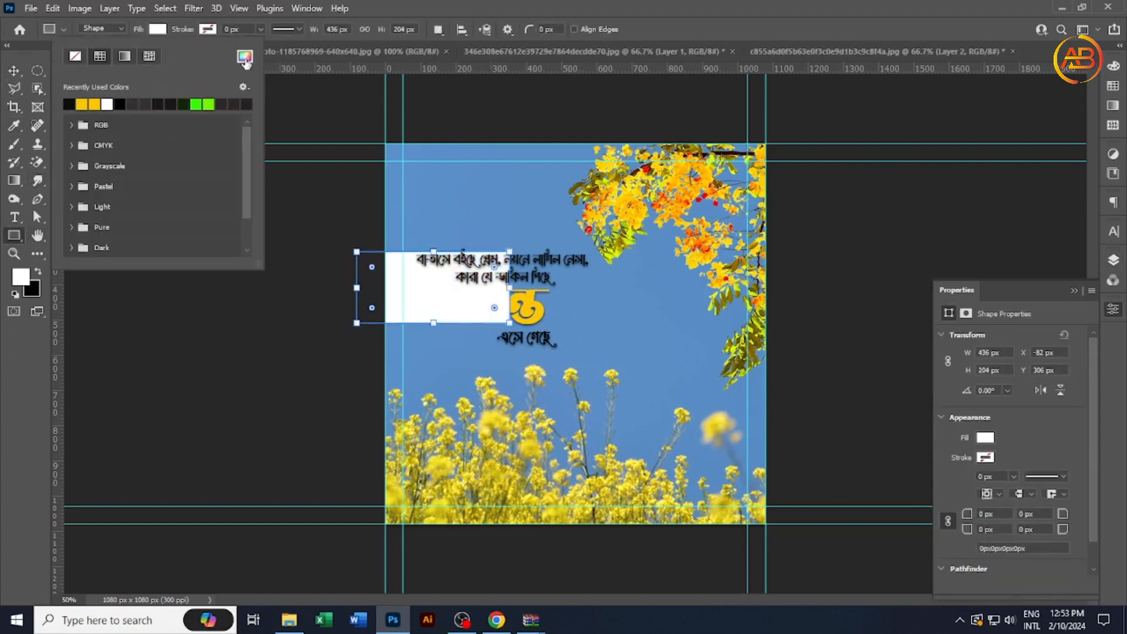
left_click(246, 64)
key("Return")
key("v")
Step: Fit the yellow rectangle behind the word বসন্ত at 139 px high with 17% opacity
left_click_drag(430, 306, 560, 324)
key("ctrl+bracketleft")
key("ctrl+t")
key("shift+Left")
key("shift+Left")
key("Return")
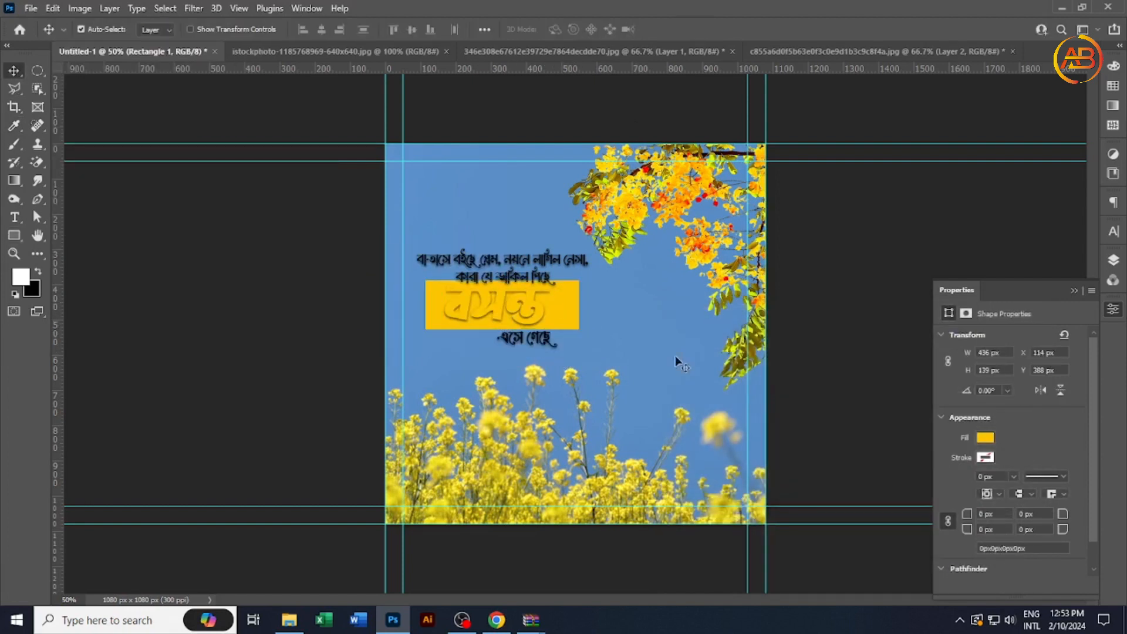
left_click(1114, 260)
left_click_drag(1090, 297, 1035, 317)
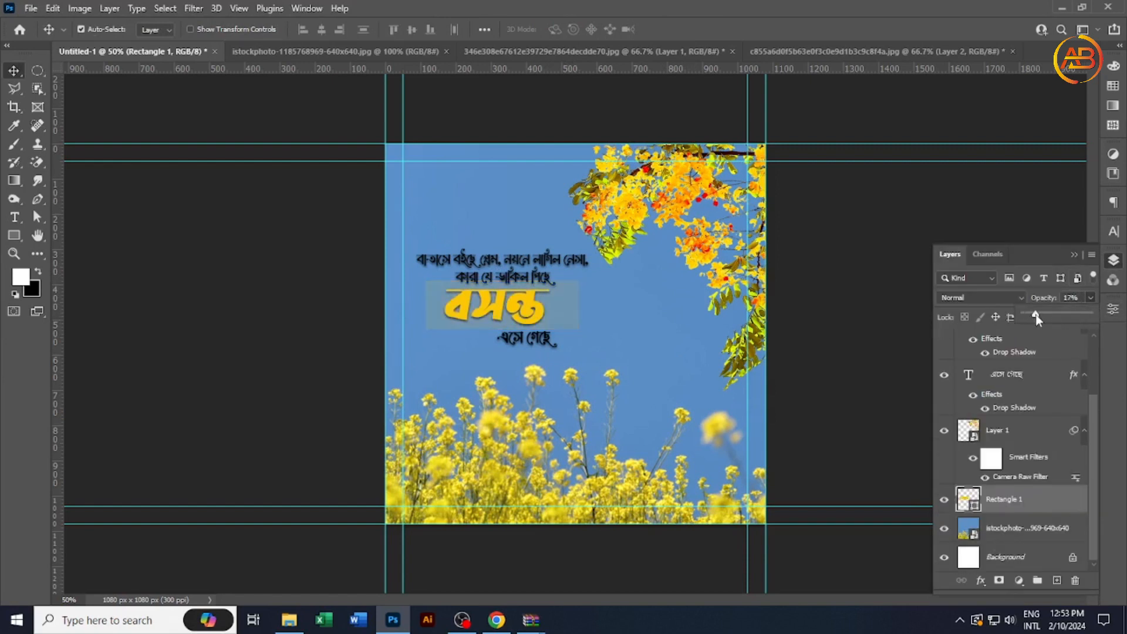
Step: Nudge the verse slightly upward to widen the gap above বসন্ত
left_click(533, 278)
key("Up")
key("Up")
key("Up")
key("Up")
key("Up")
key("Up")
key("Up")
key("Up")
key("Up")
key("Up")
key("Up")
key("Up")
key("Up")
Step: Try fitting the rectangle more tightly around বসন্ত at 30% opacity, and delete it
left_click(551, 308)
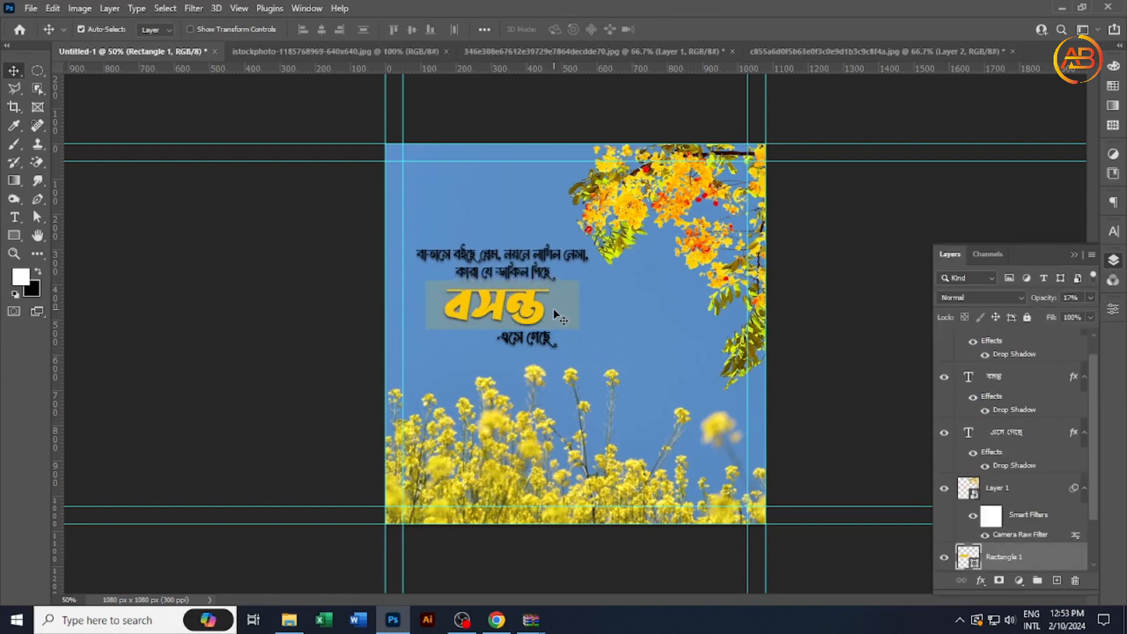
key("ctrl+t")
left_click_drag(495, 287, 496, 295)
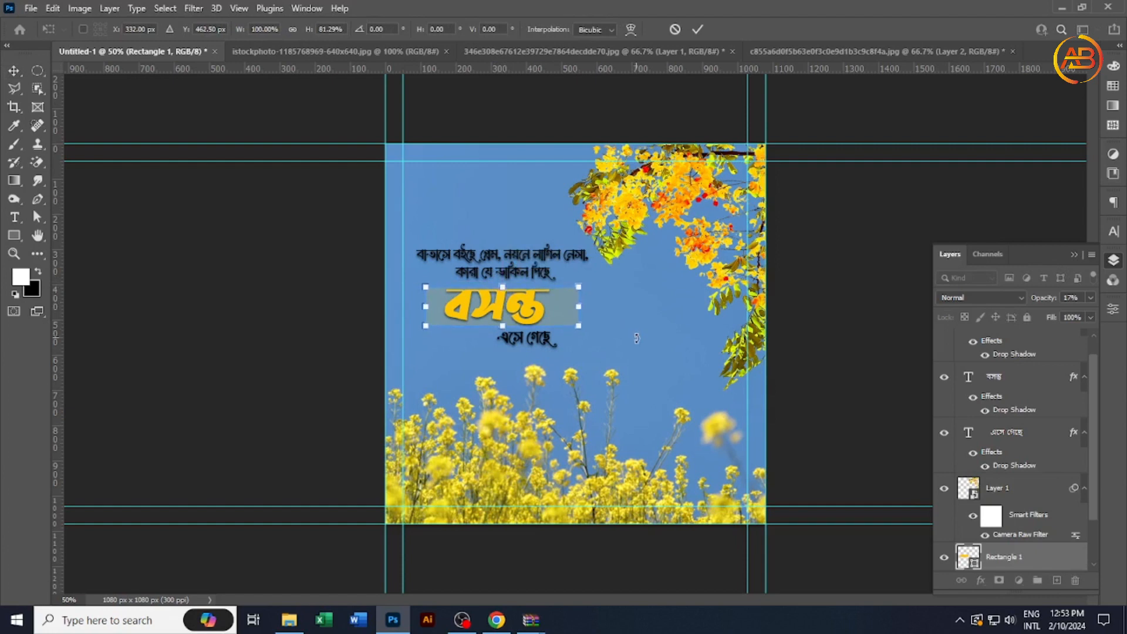
left_click(697, 30)
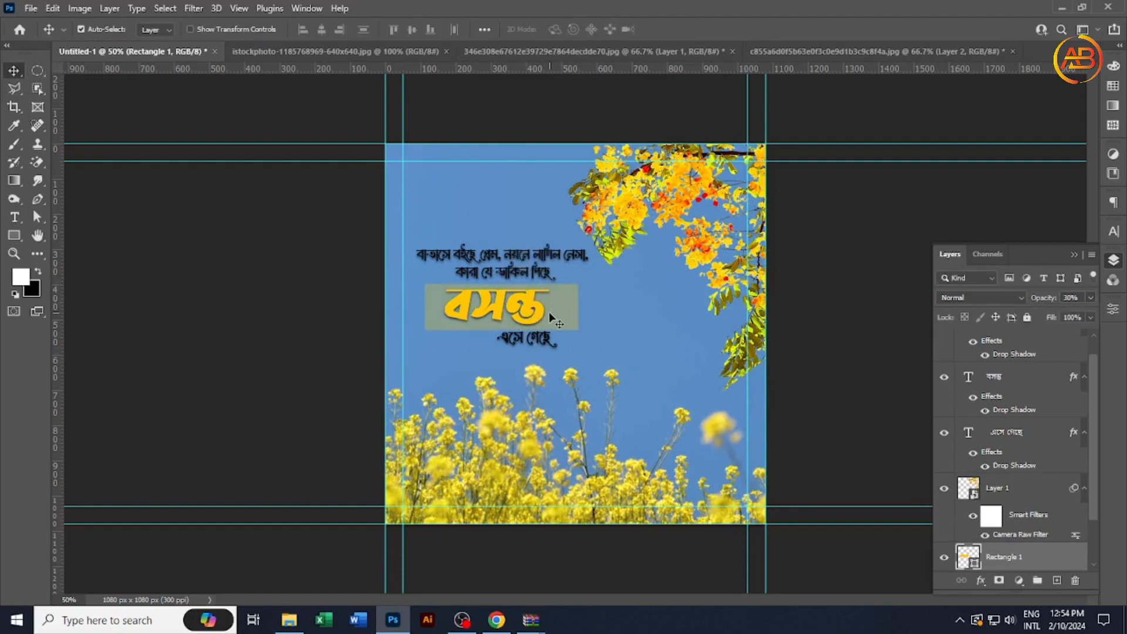
key("ctrl+t")
left_click_drag(578, 307, 556, 306)
left_click_drag(425, 306, 435, 306)
key("Return")
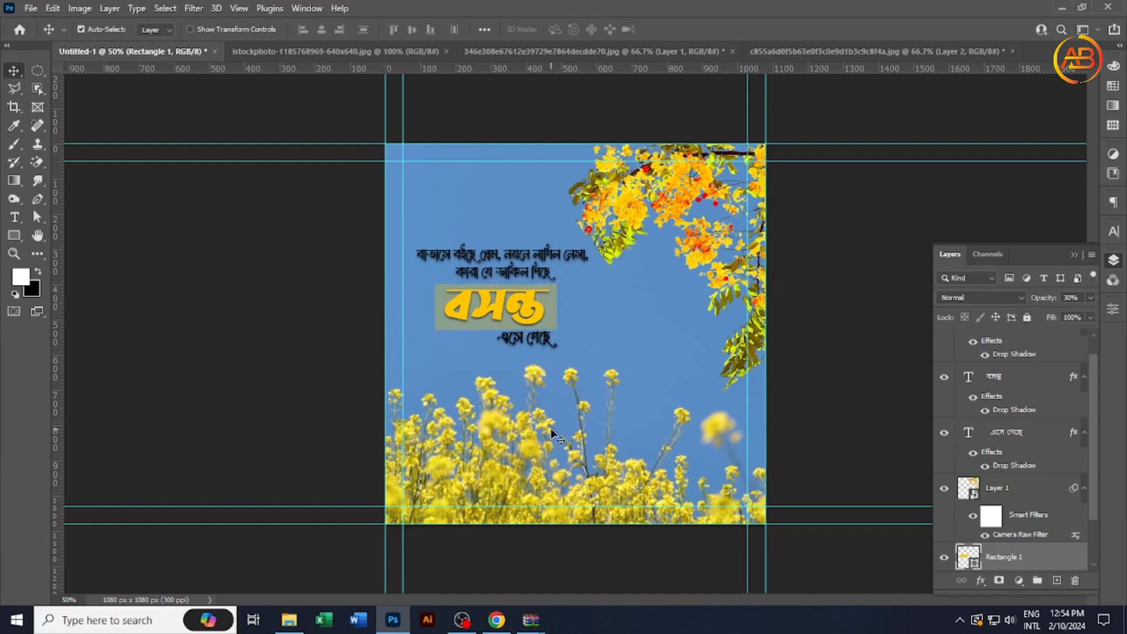
key("Delete")
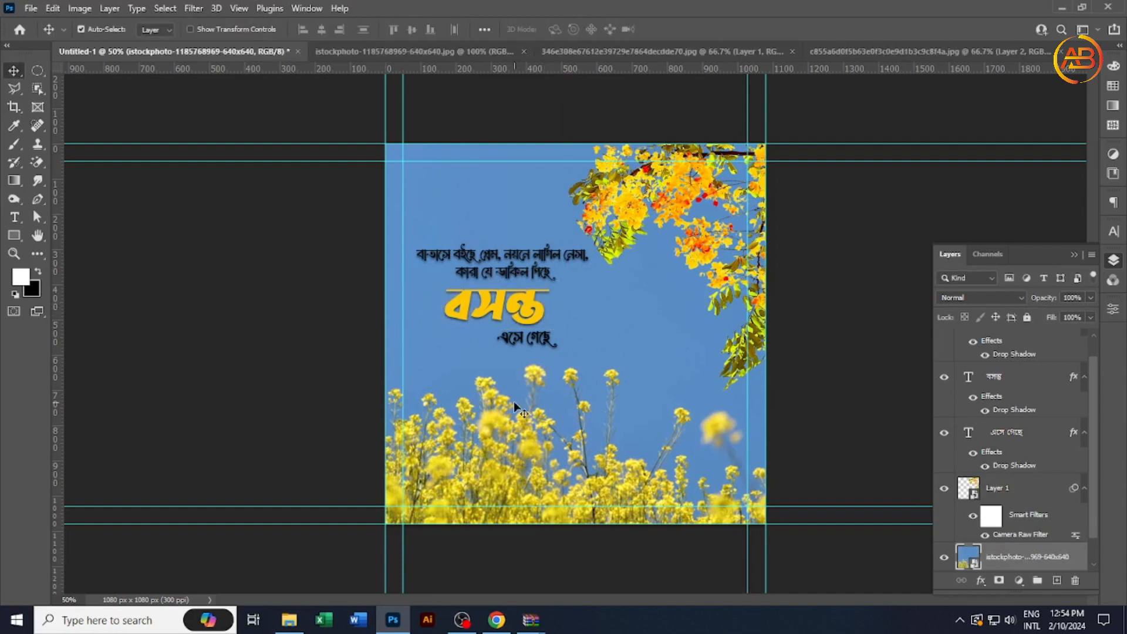
key("F7")
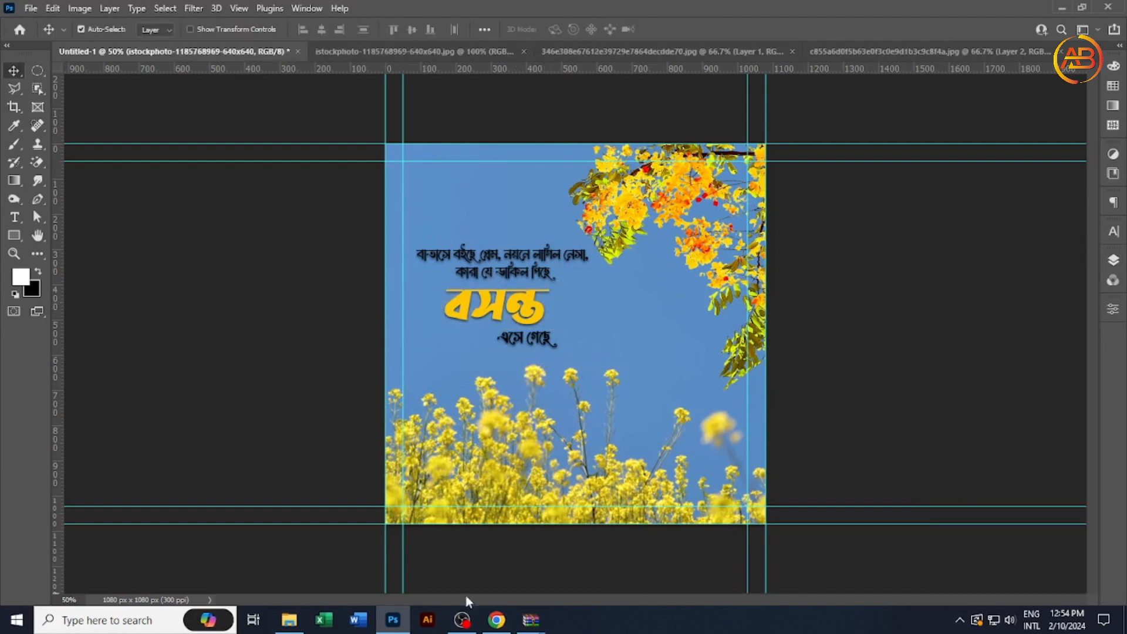
Step: Place the AB Logo file in the poster, scaled to 2.12% and set in the upper-left corner at the margin guides
left_click(289, 620)
left_click_drag(337, 377, 446, 193)
left_click_drag(765, 523, 576, 379)
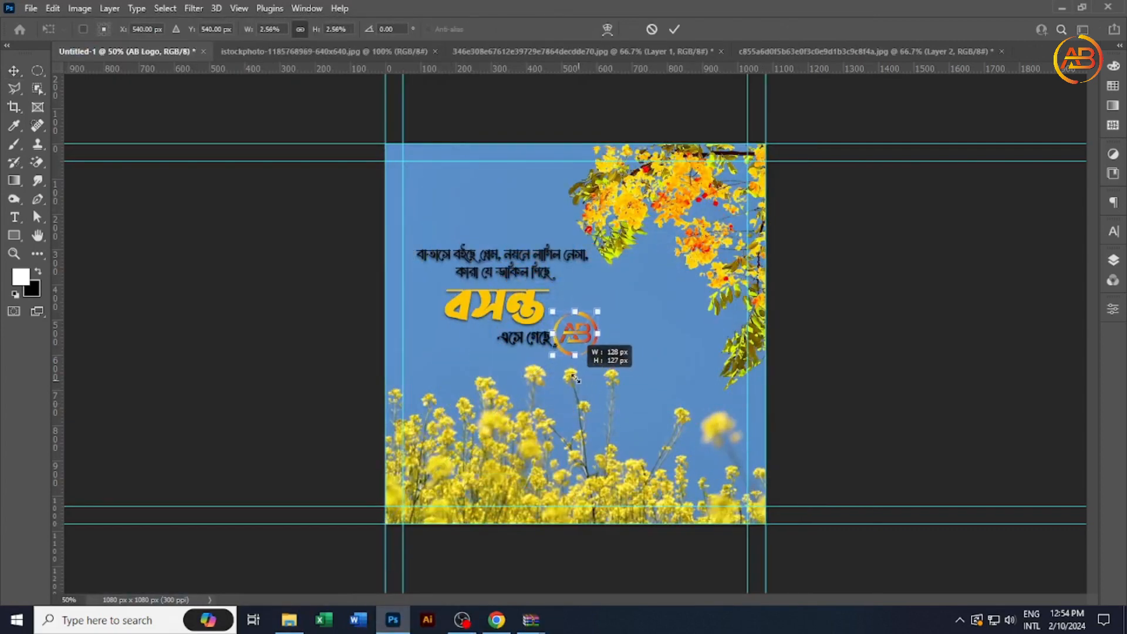
left_click_drag(570, 336, 436, 194)
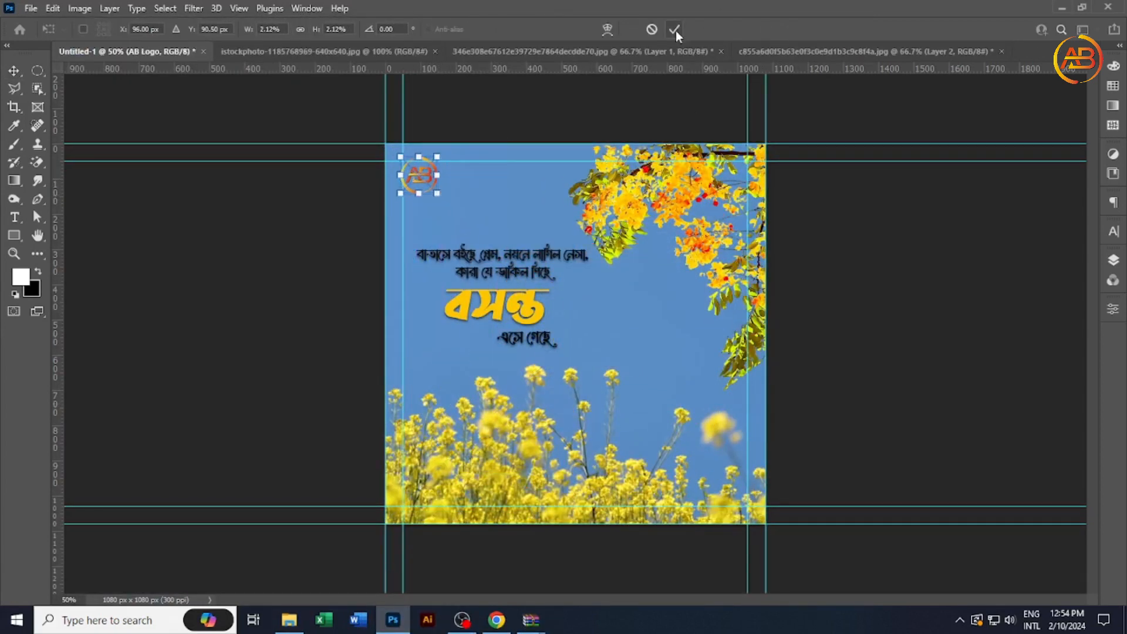
left_click(674, 31)
Step: Try sampling a new text color for the verse from the small AB logo
left_click(488, 275)
left_click(14, 218)
left_click(493, 256)
key("ctrl+a")
left_click(563, 29)
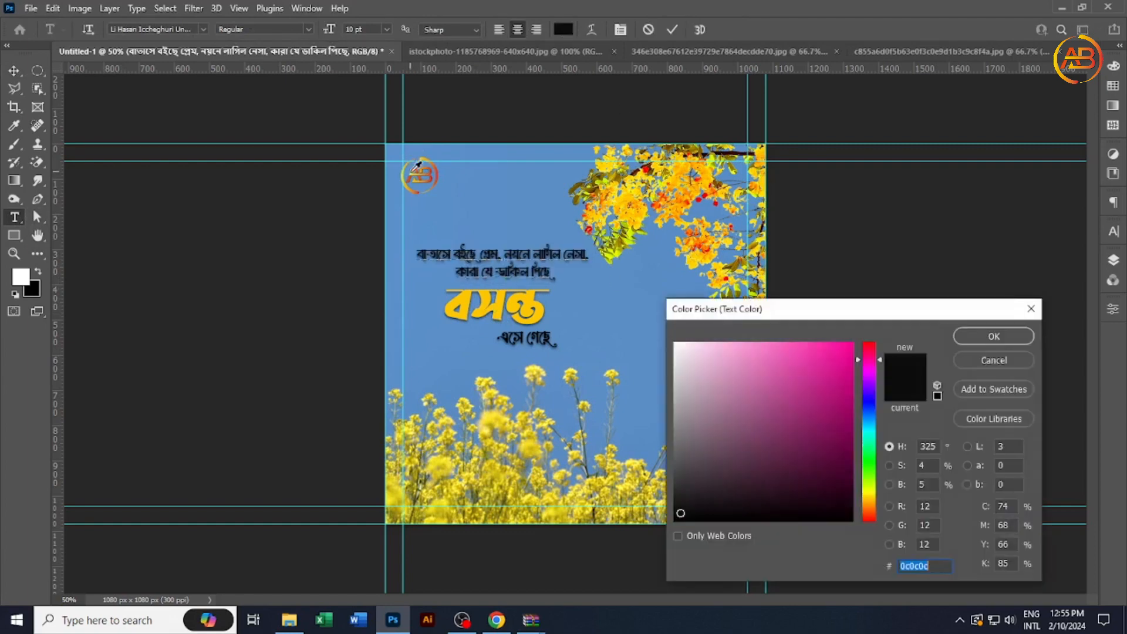
left_click(412, 172)
left_click(414, 193)
left_click(438, 175)
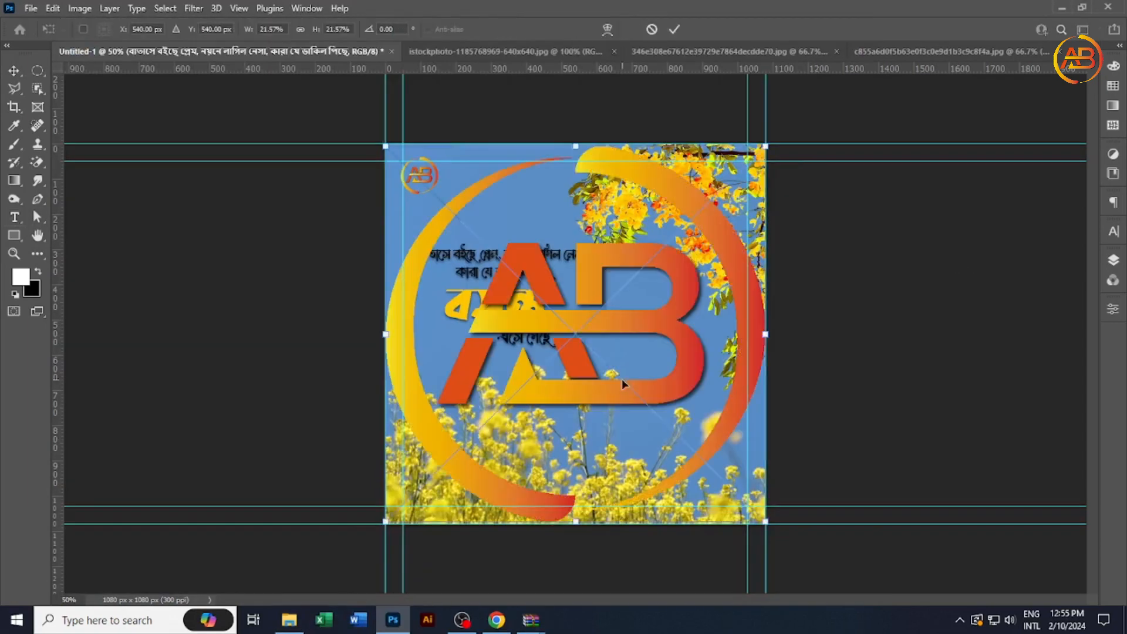
Step: Recolor the verse with a red sampled from a full-size copy of the AB logo
left_click(563, 30)
left_click(538, 259)
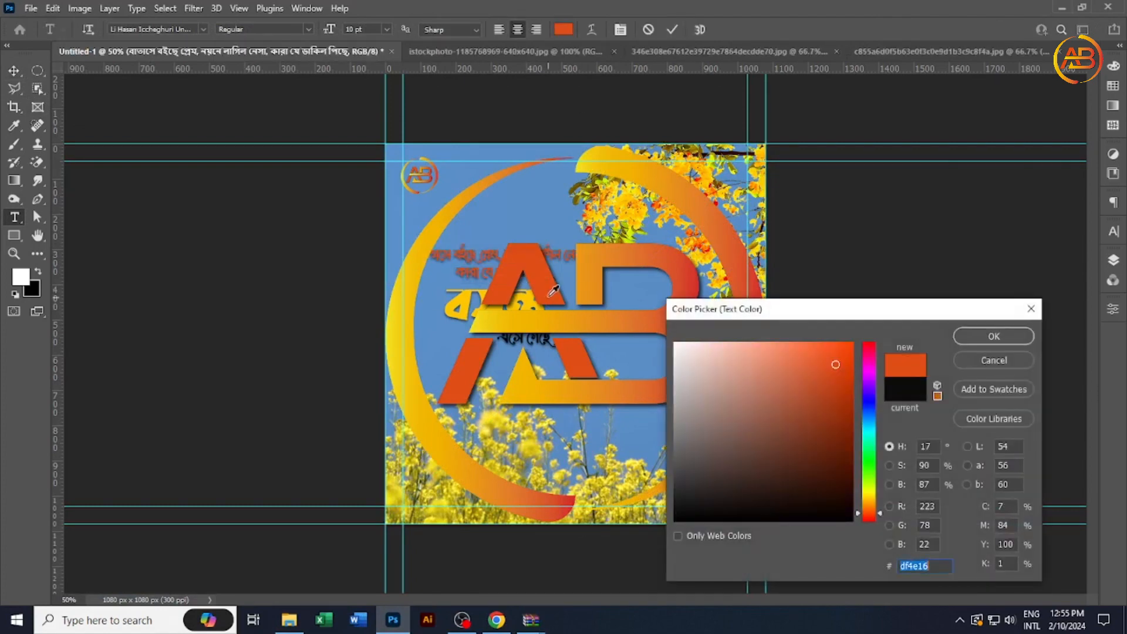
left_click(681, 266)
left_click(623, 256)
left_click(593, 256)
left_click(685, 288)
left_click(993, 336)
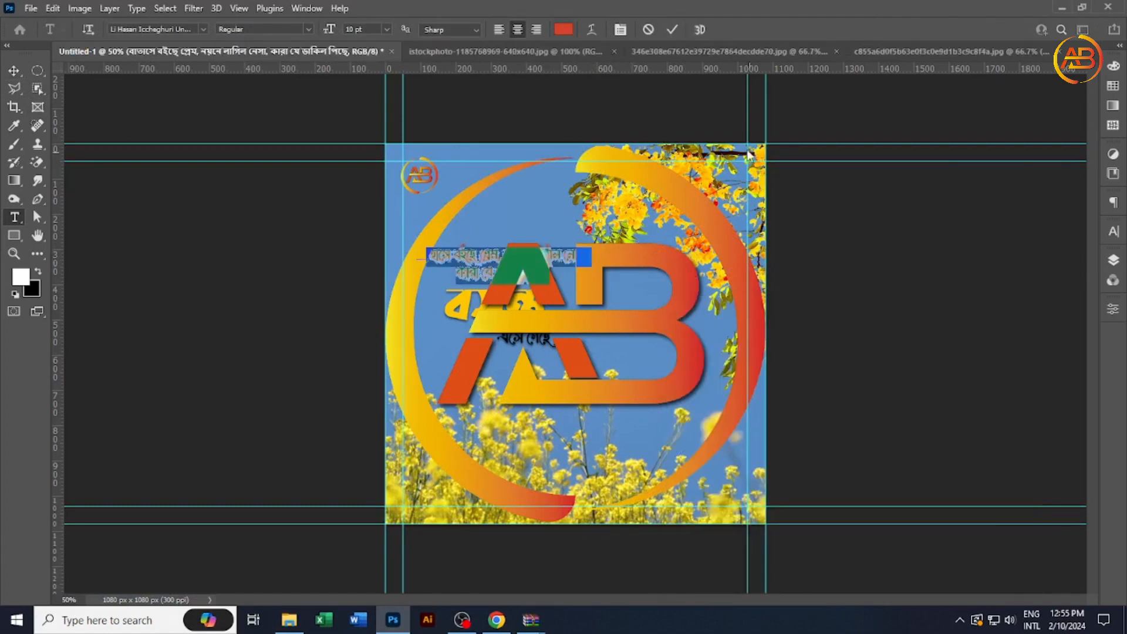
left_click(672, 29)
Step: Move the full-size AB logo aside toward the lower right to uncover the text
left_click(14, 70)
left_click_drag(597, 260, 761, 303)
key("t")
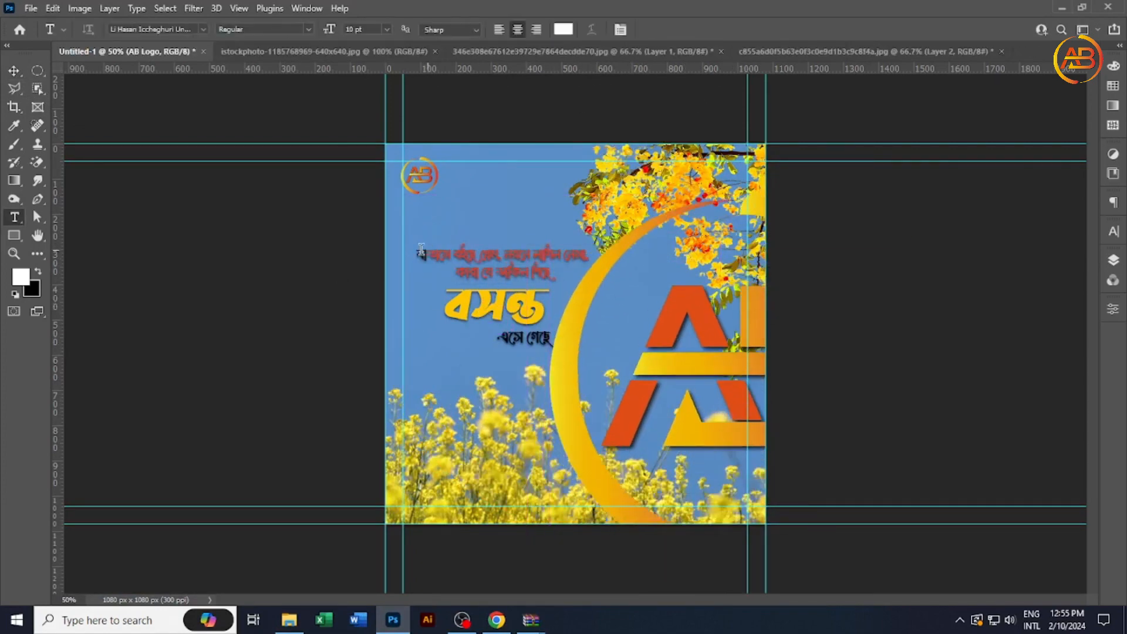
left_click(421, 254)
key("ctrl+a")
left_click(672, 29)
Step: Recolor the word বসন্ত with a bright yellow sampled from the large logo's ring
double_click(497, 308)
left_click(563, 29)
left_click(566, 395)
left_click(587, 467)
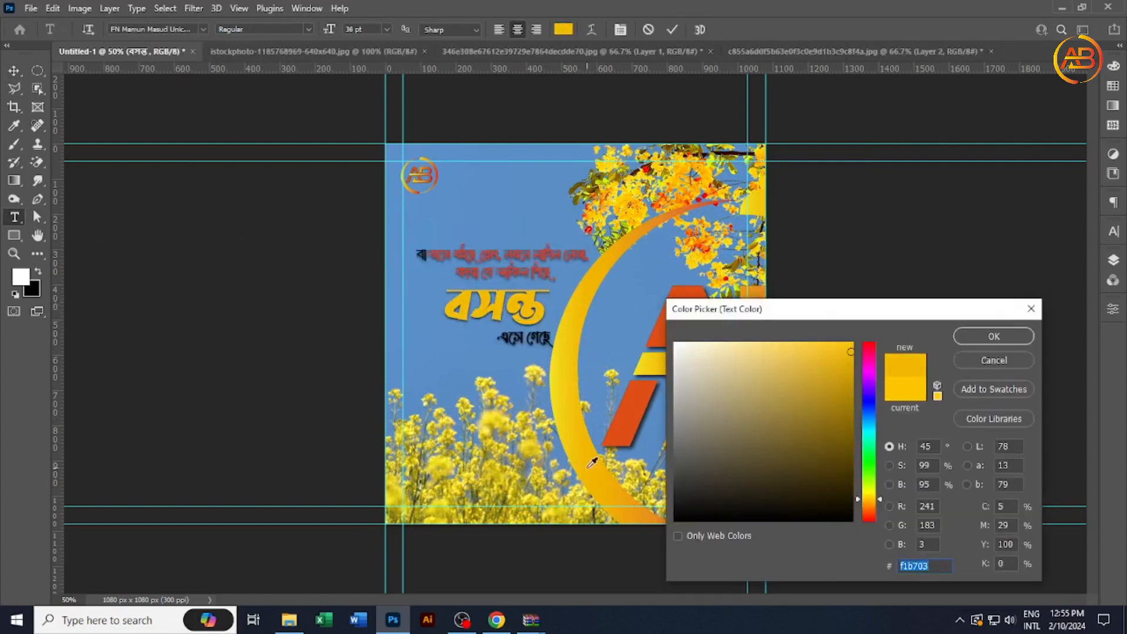
left_click(562, 365)
left_click(994, 337)
left_click(672, 29)
Step: Recolor the entire verse with the orange-red fe4700
left_click(418, 254)
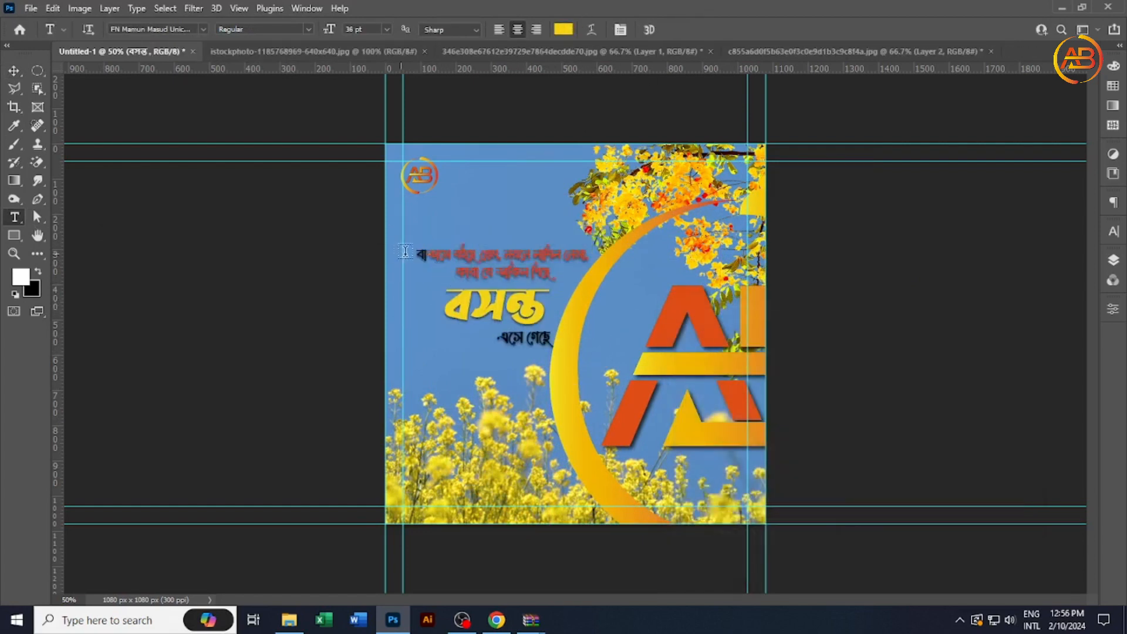
key("ctrl+a")
left_click(563, 29)
left_click(664, 424)
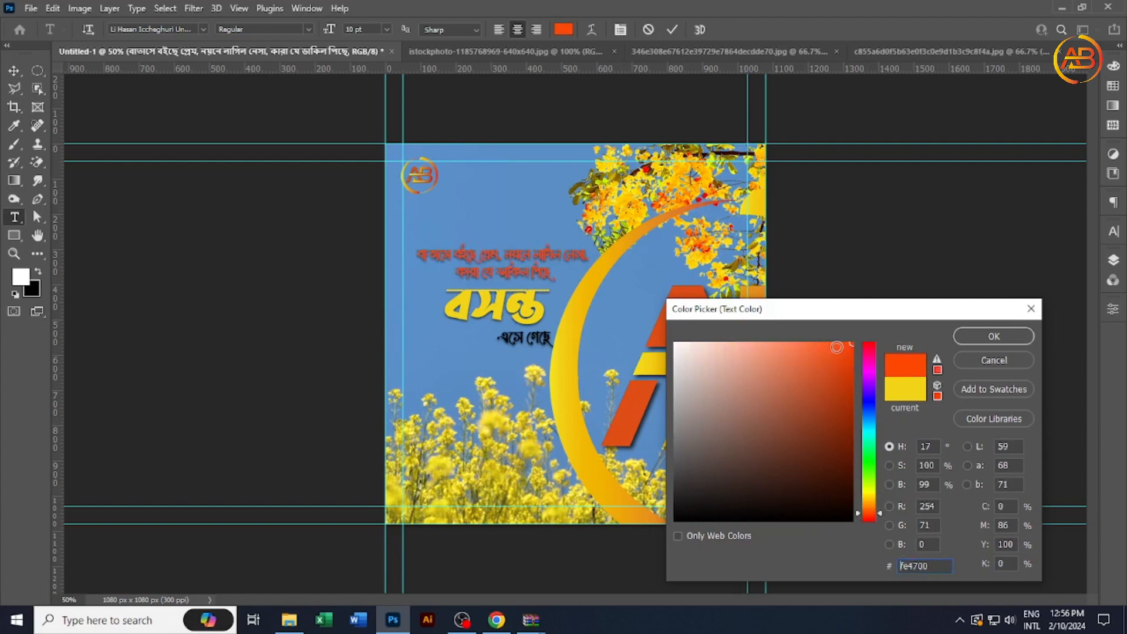
left_click(994, 336)
key("ctrl+Return")
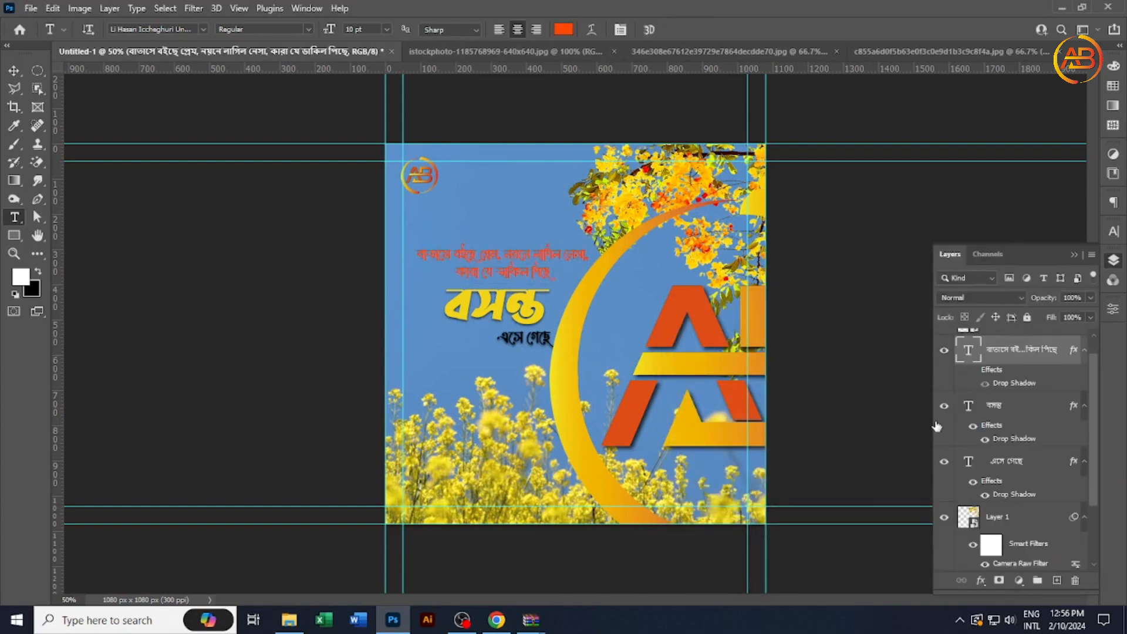
Step: Tighten the verse's drop shadow to 6 px distance and 0% spread, and copy the effect to the এসে গেছে layer
double_click(1073, 349)
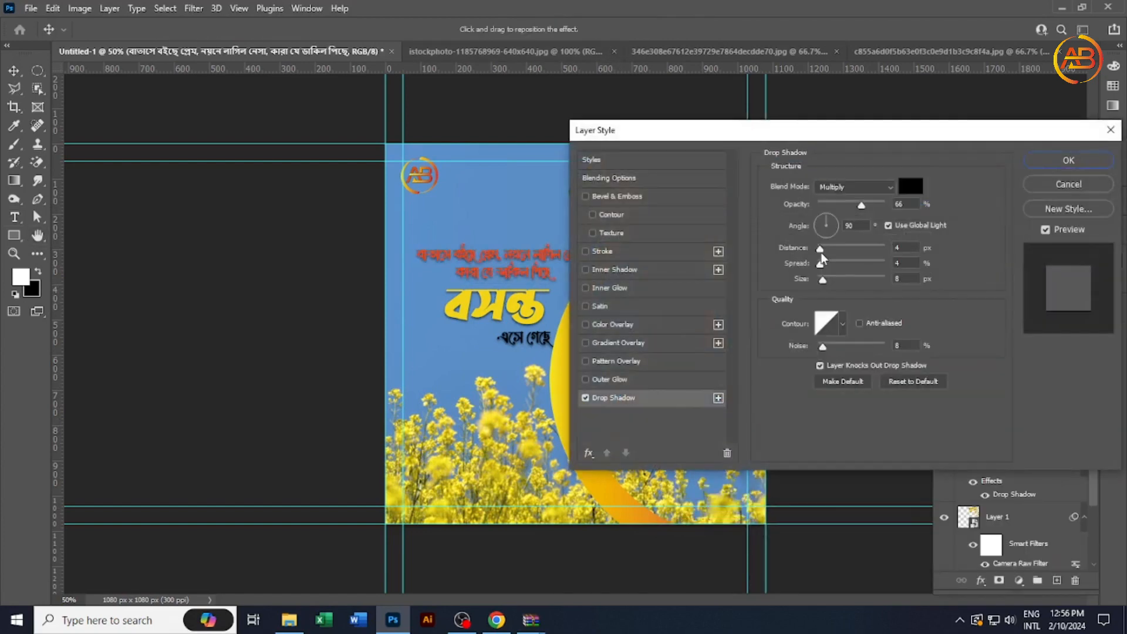
left_click_drag(820, 252, 814, 252)
left_click_drag(820, 265, 808, 263)
left_click_drag(823, 280, 811, 281)
left_click_drag(816, 251, 821, 253)
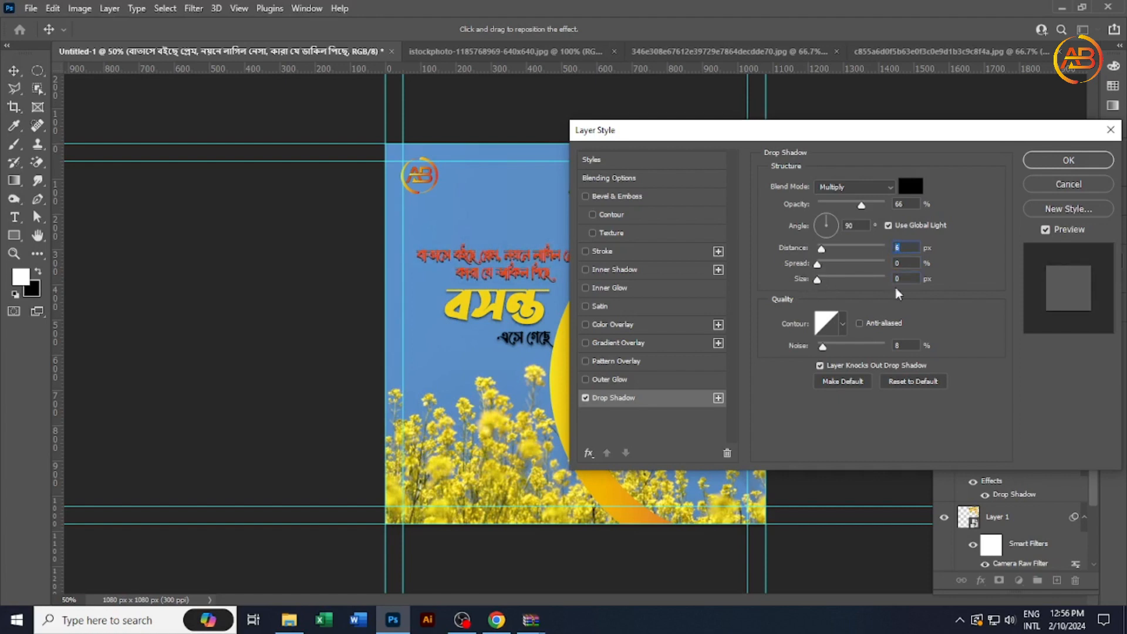
left_click(819, 281)
key("Return")
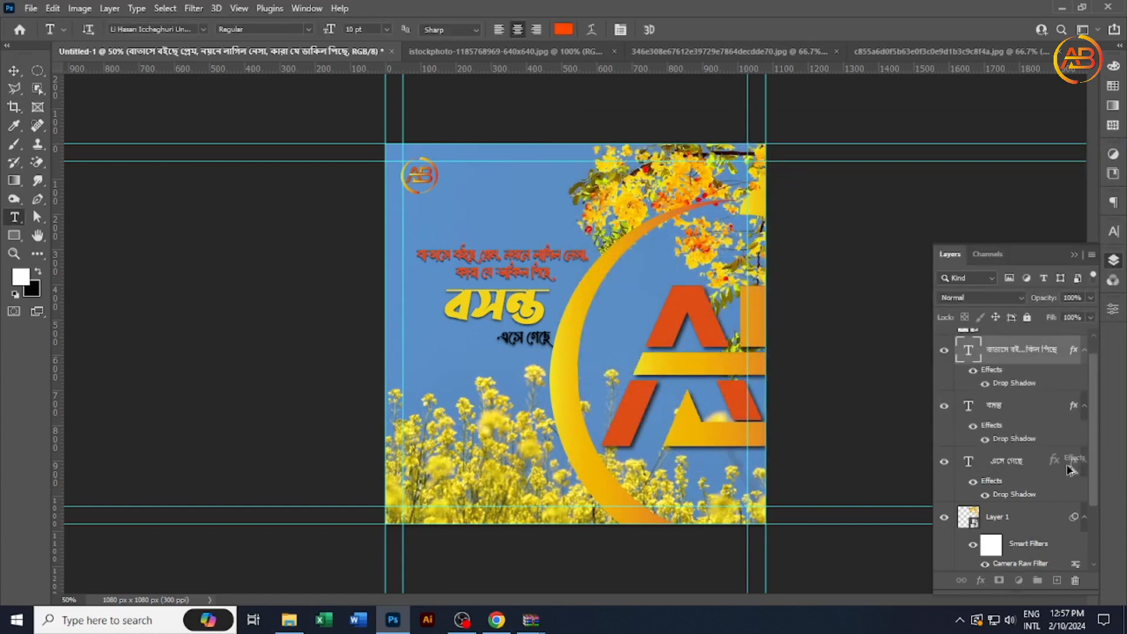
Step: Recolor এসে গেছে with the large logo's orange-red, adjusted to a brighter, more saturated shade
left_click(505, 342)
key("ctrl+a")
left_click(563, 29)
left_click(638, 405)
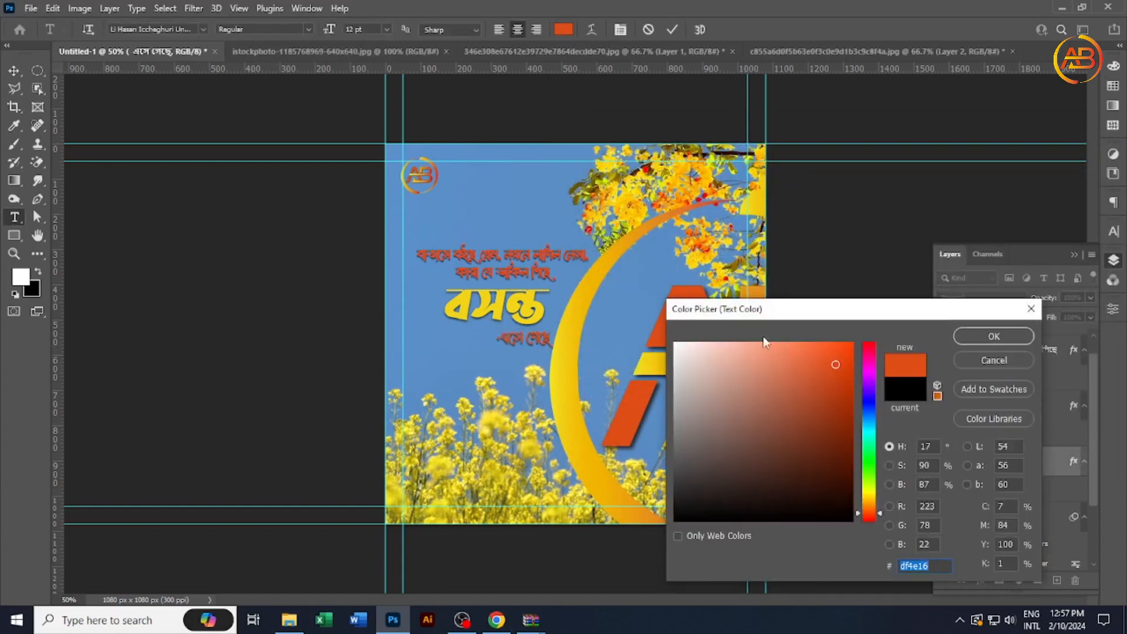
left_click_drag(840, 365, 856, 340)
left_click(972, 344)
left_click(152, 317)
Step: Delete the full-size AB logo copy, keeping the small one in the corner
left_click(14, 71)
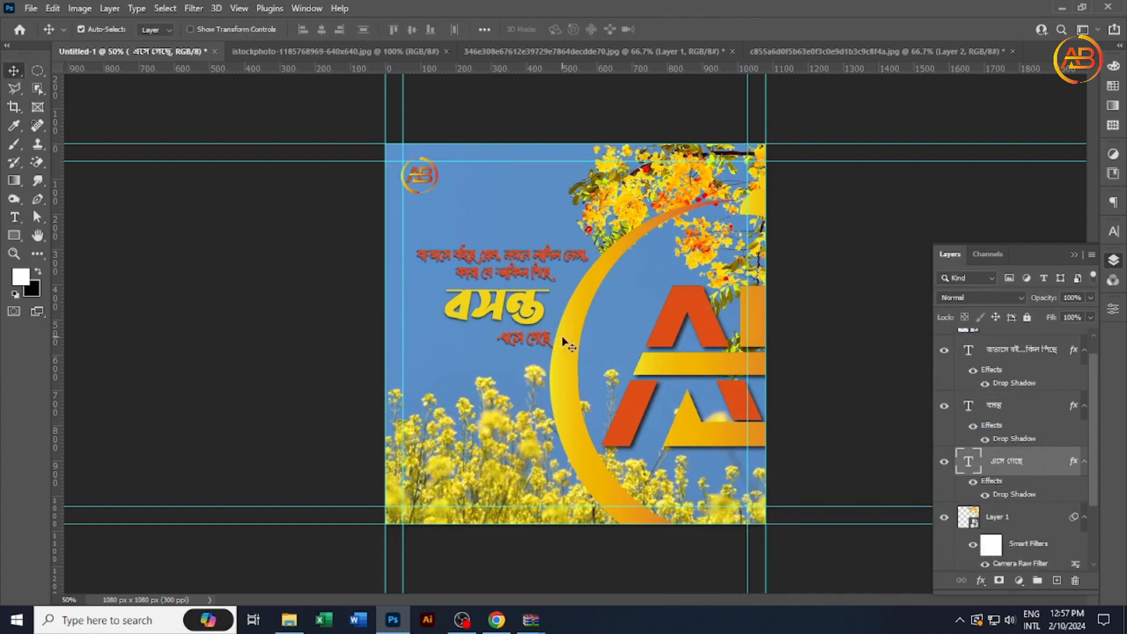
left_click(563, 342)
key("Delete")
left_click(1075, 255)
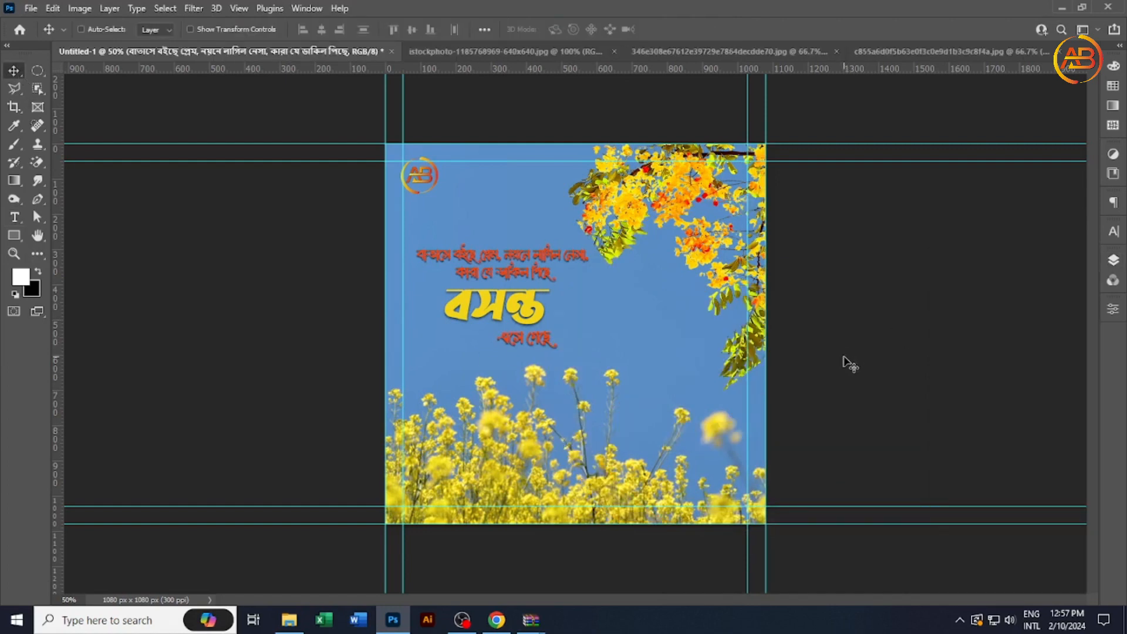